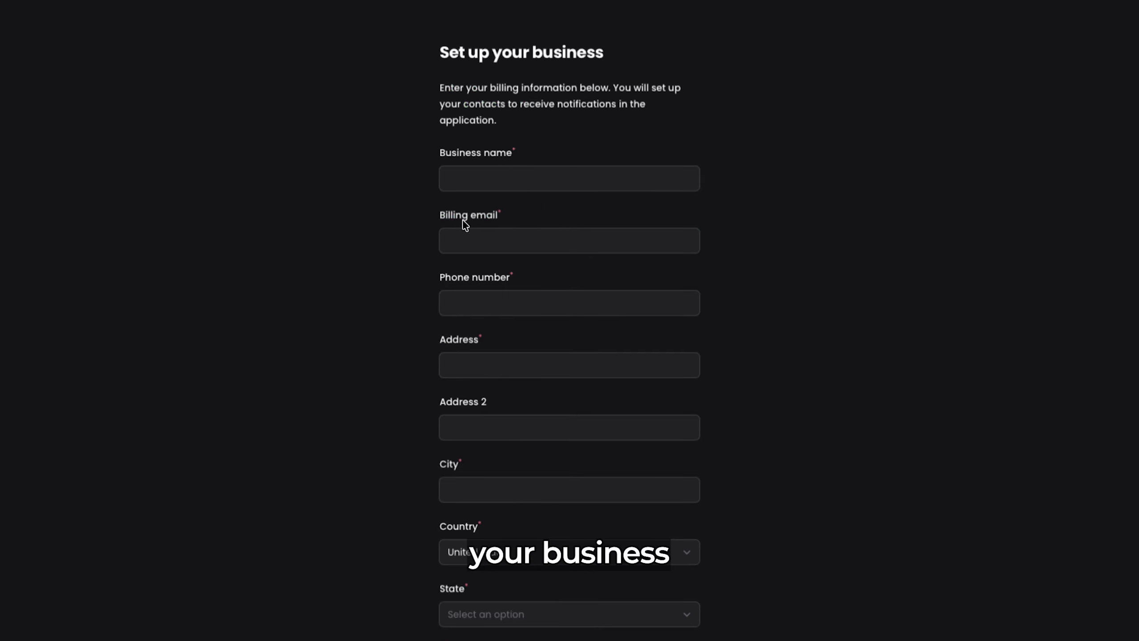
Review the billing information fields of the business setup form, from the business name down to the agreement.
{"action": "scroll", "coordinate": [460, 229], "scroll_direction": "down", "scroll_amount": 2}
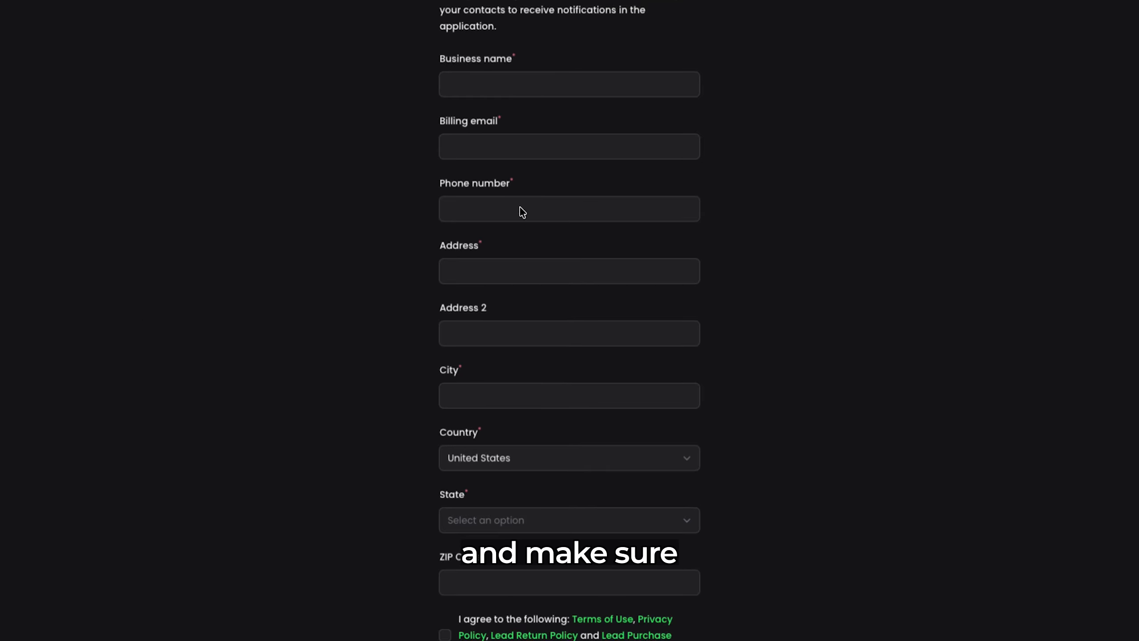
{"action": "scroll", "coordinate": [521, 209], "scroll_direction": "up", "scroll_amount": 2}
{"action": "left_click", "coordinate": [512, 189]}
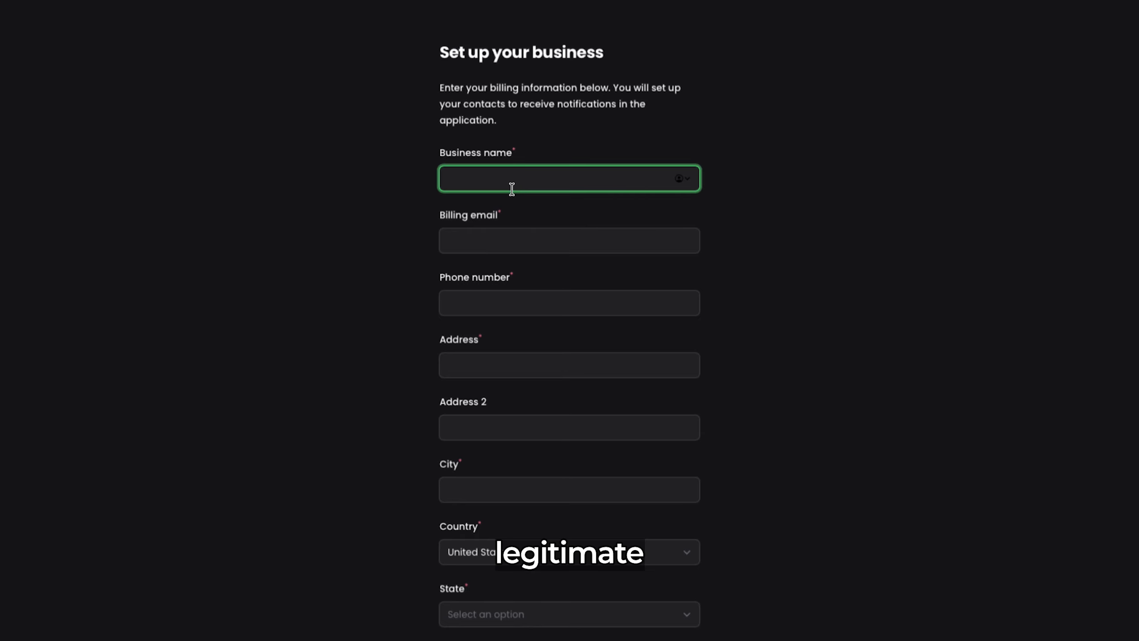
{"action": "left_click", "coordinate": [40, 277]}
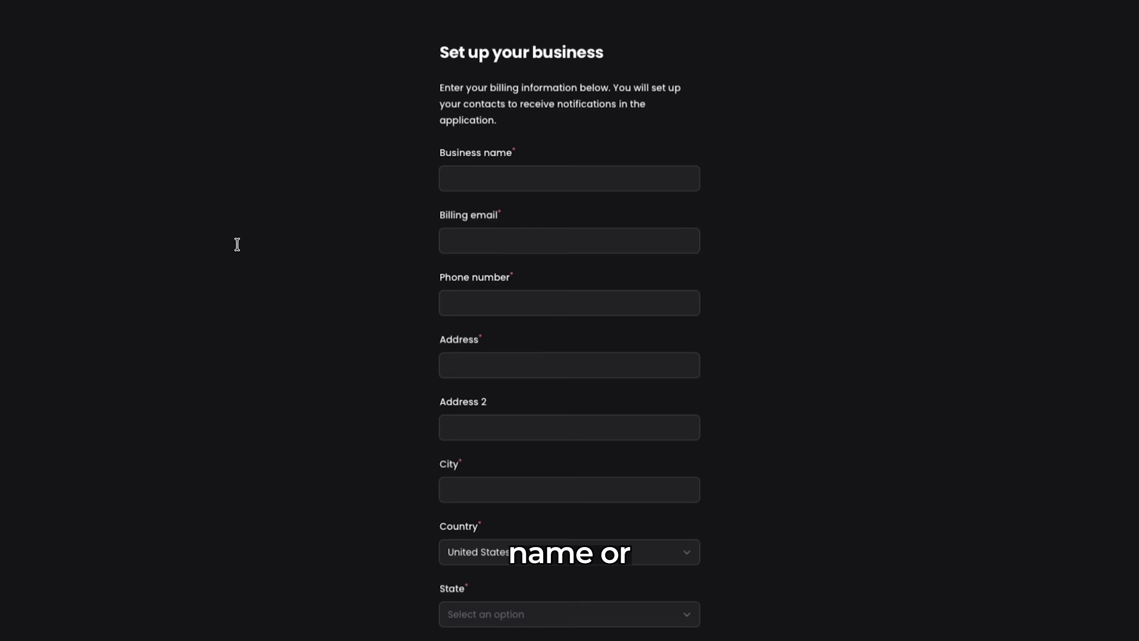
{"action": "left_click", "coordinate": [488, 183]}
{"action": "left_click", "coordinate": [146, 260]}
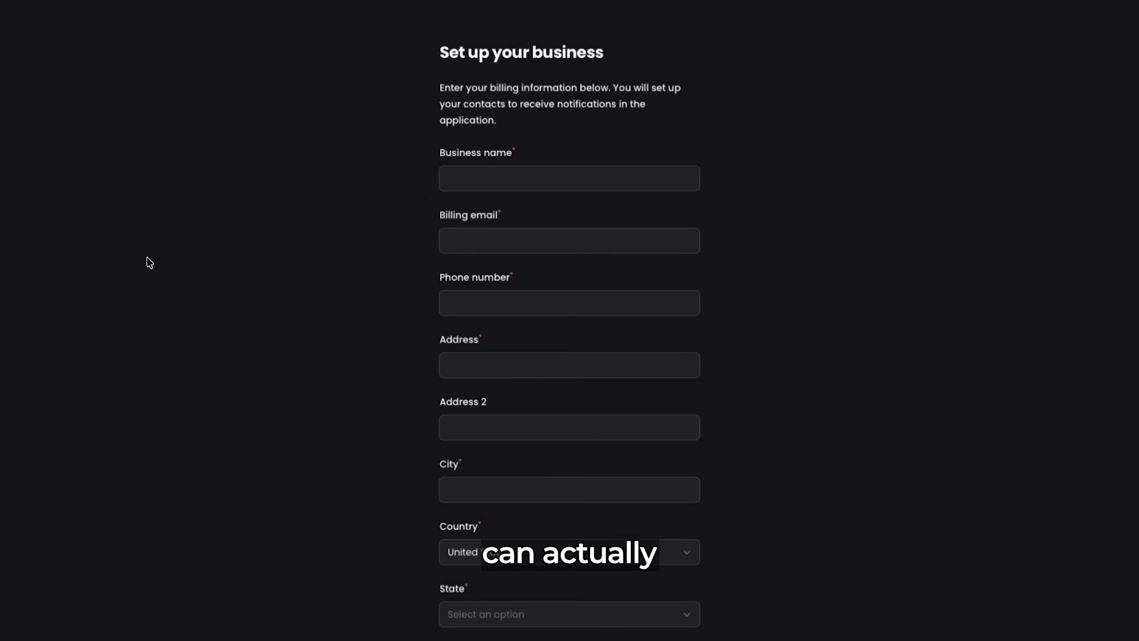
{"action": "scroll", "coordinate": [501, 270], "scroll_direction": "down", "scroll_amount": 4}
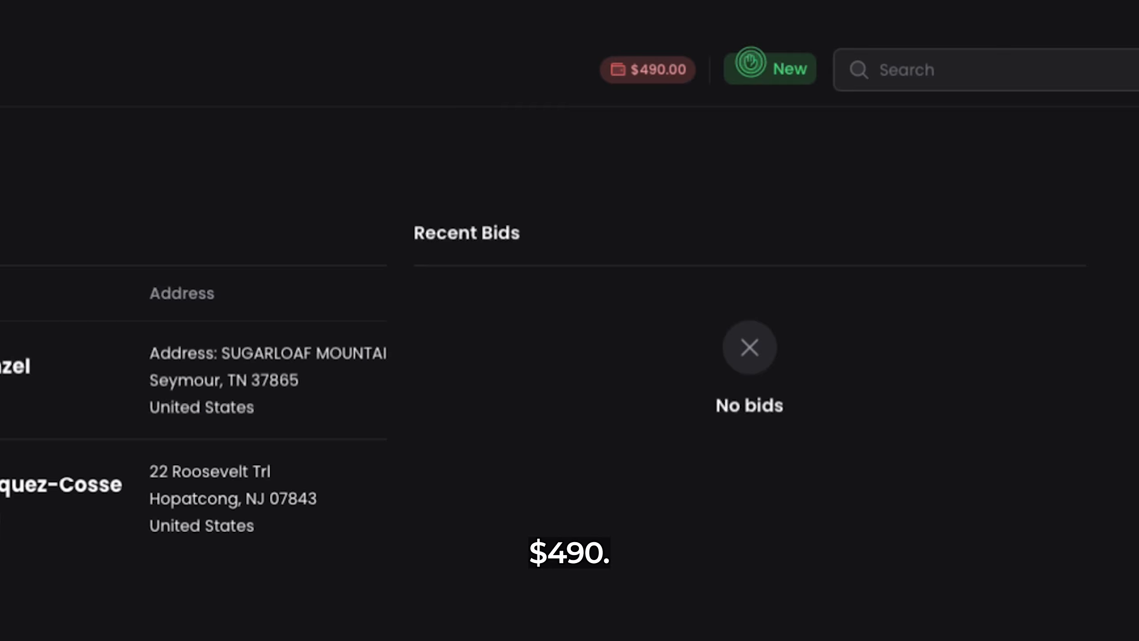
View the customer badge tiers with their return rates and bid discounts, and close the overview.
{"action": "left_click", "coordinate": [770, 68]}
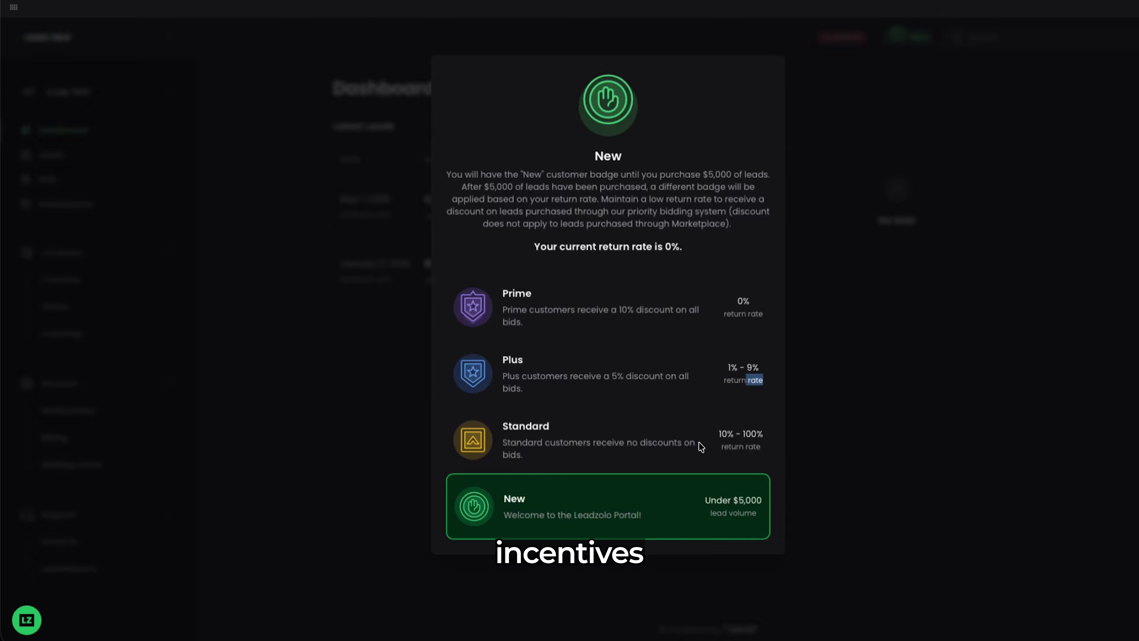
{"action": "left_click", "coordinate": [1012, 343]}
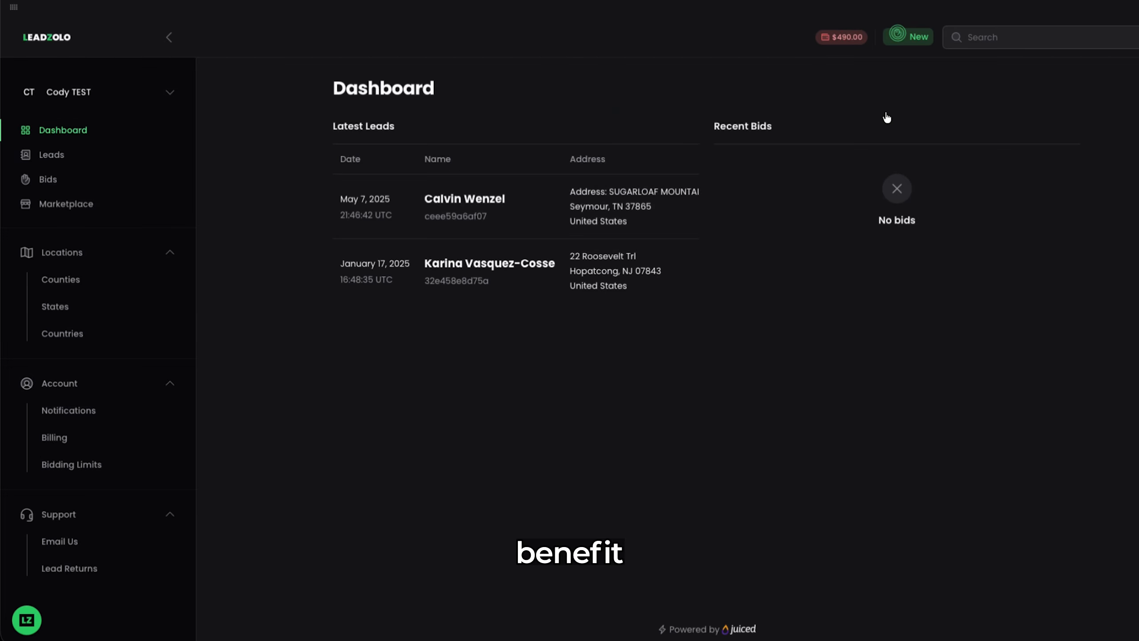
{"action": "left_click", "coordinate": [908, 37]}
{"action": "left_click", "coordinate": [890, 194]}
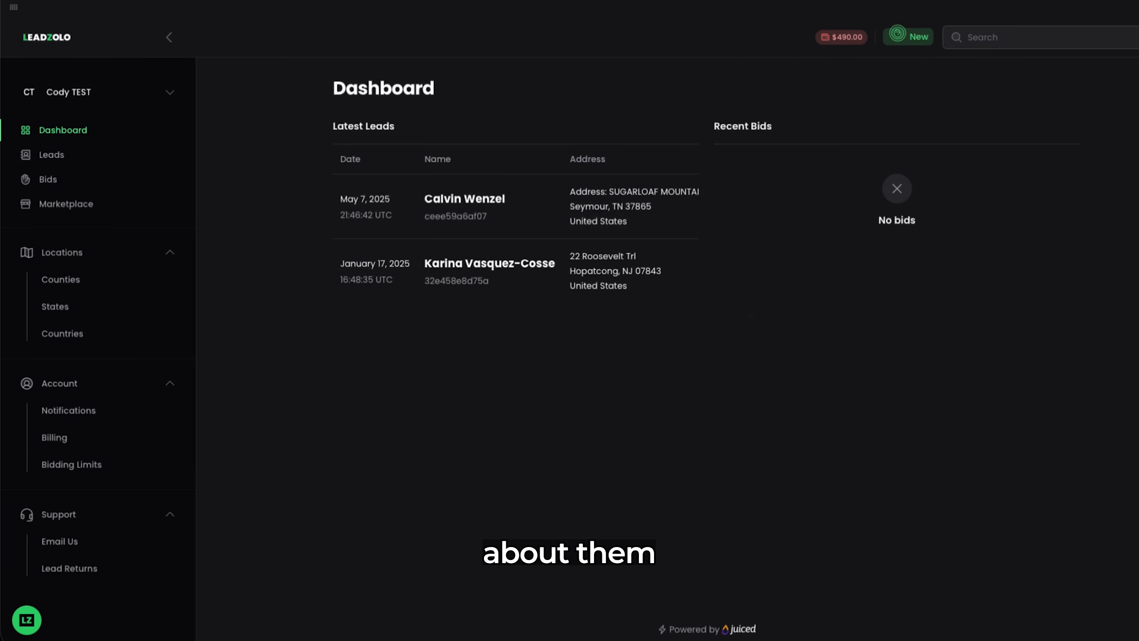
Open the account profile for editing, check the contact and new password fields, and leave without saving.
{"action": "left_click", "coordinate": [1107, 65]}
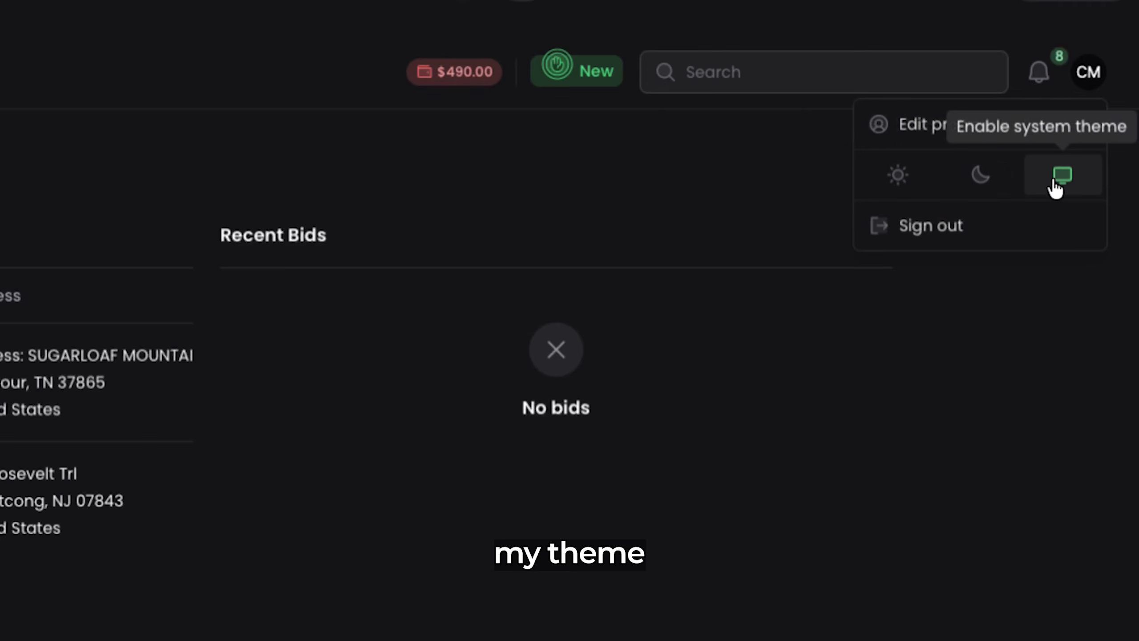
{"action": "left_click", "coordinate": [902, 135]}
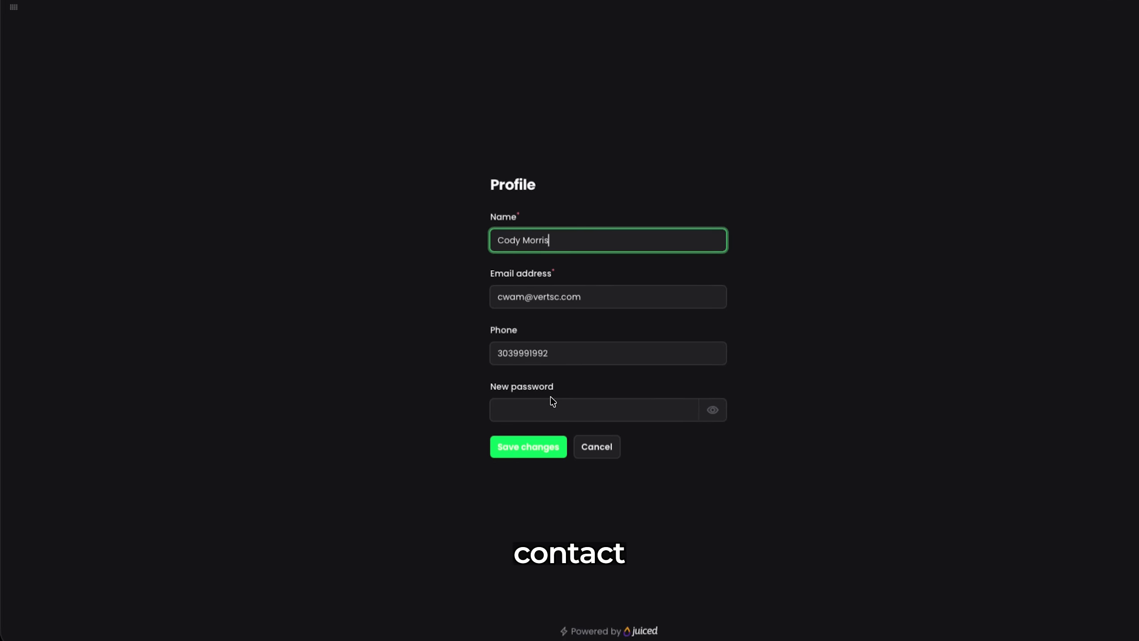
{"action": "left_click", "coordinate": [536, 409]}
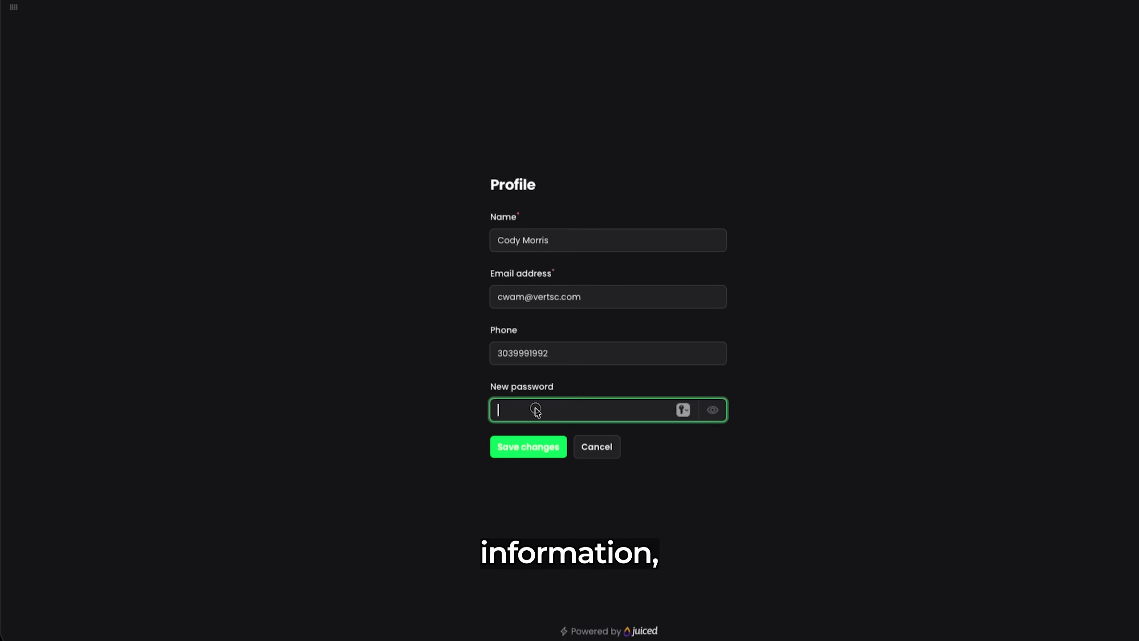
{"action": "left_click", "coordinate": [599, 449]}
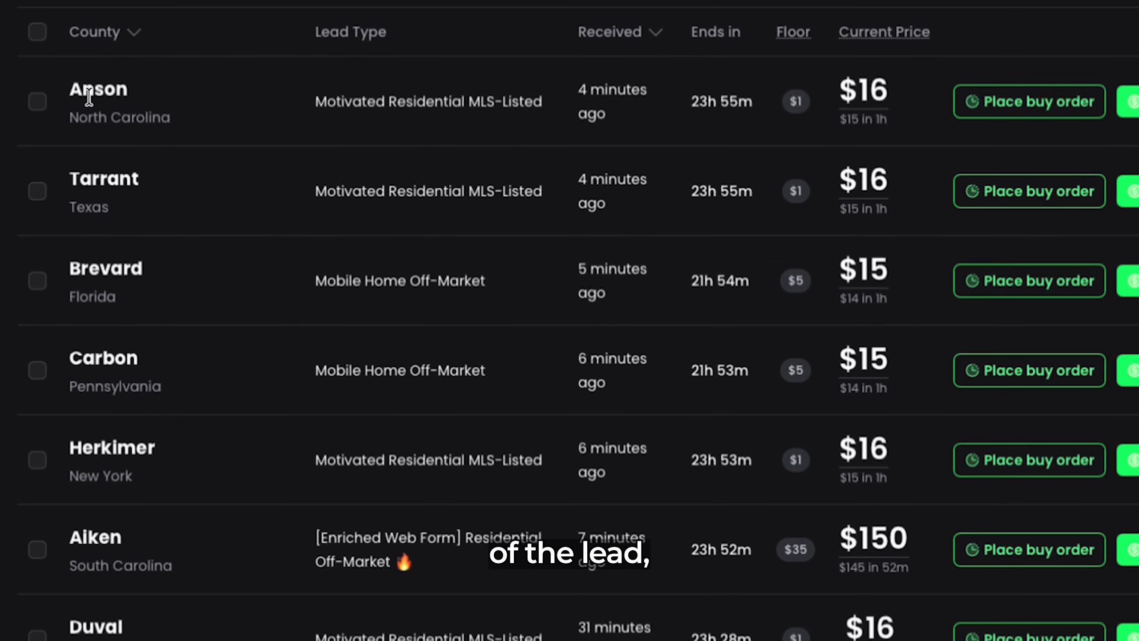
Examine the Anson lead's type, auction end time and current price, and open and dismiss its Buy now confirmation.
{"action": "mouse_move", "coordinate": [457, 108]}
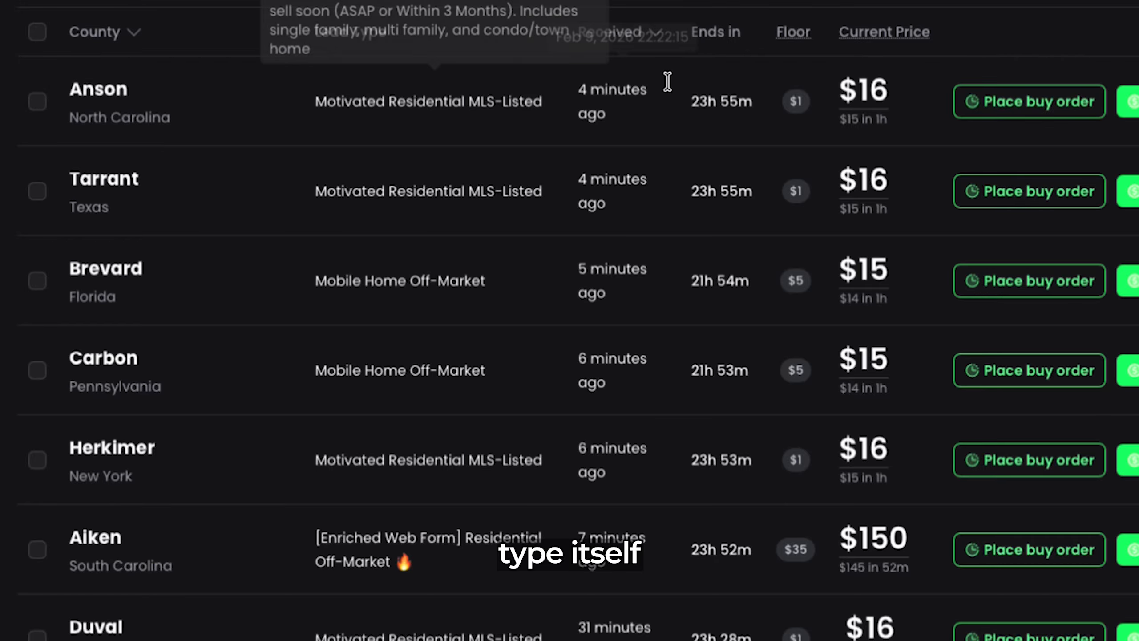
{"action": "mouse_move", "coordinate": [732, 105]}
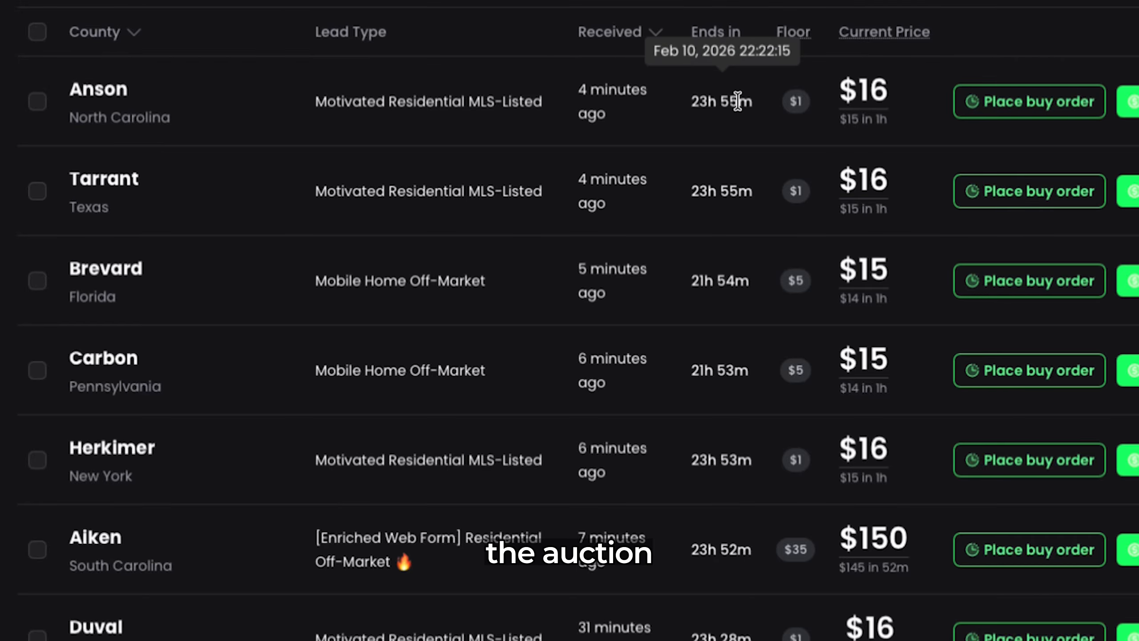
{"action": "left_click_drag", "start_coordinate": [862, 93], "coordinate": [889, 95]}
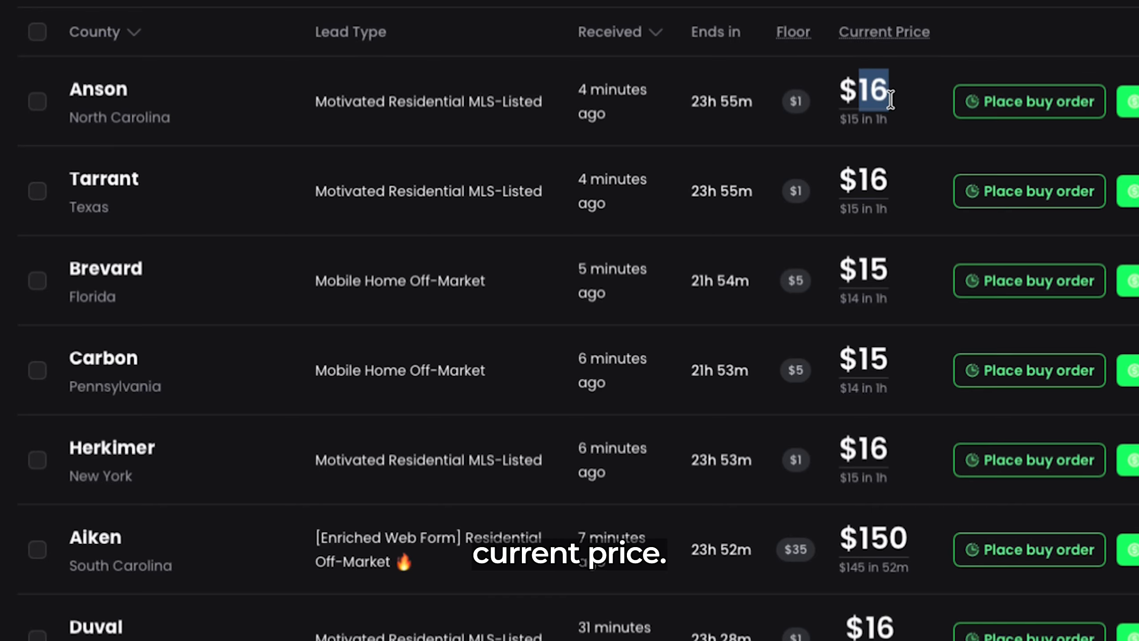
{"action": "mouse_move", "coordinate": [814, 108]}
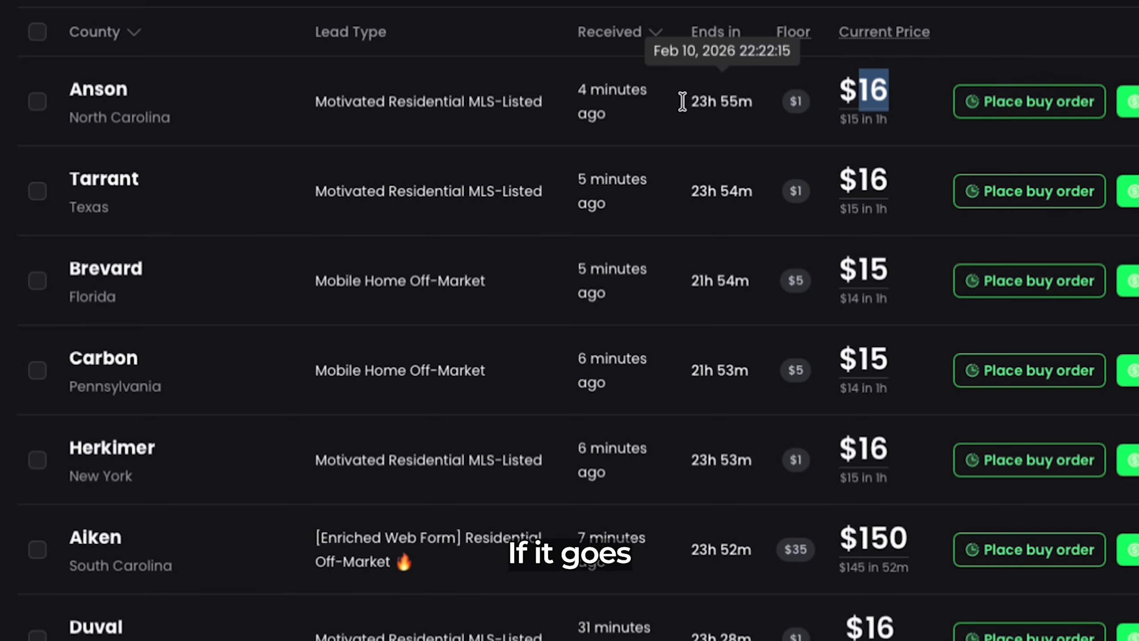
{"action": "left_click_drag", "start_coordinate": [690, 102], "coordinate": [763, 106]}
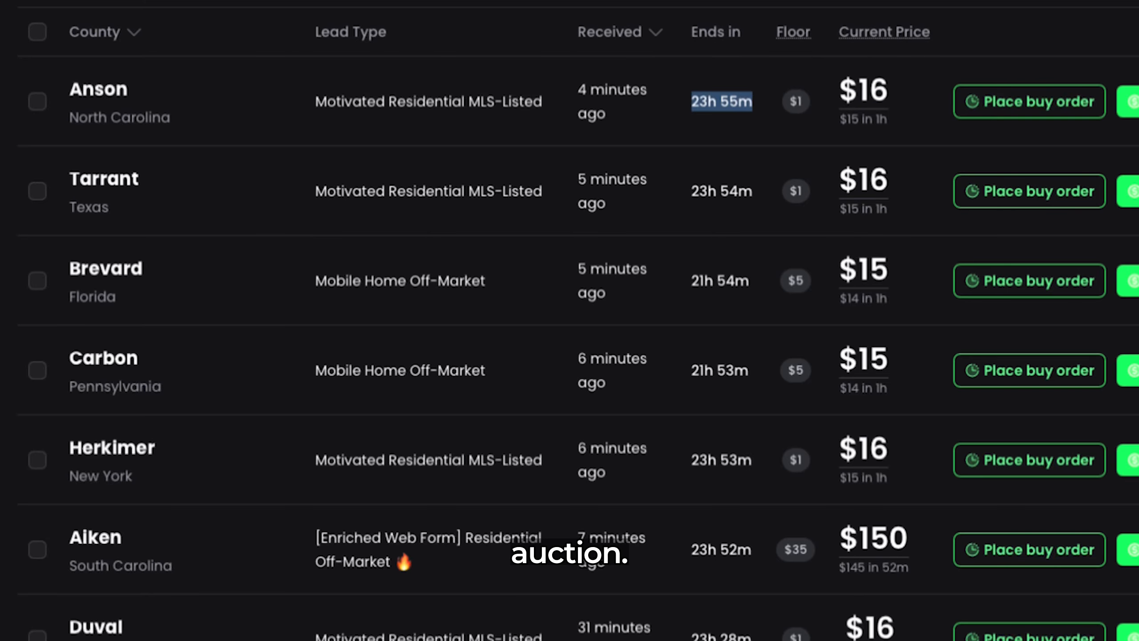
{"action": "left_click", "coordinate": [834, 12]}
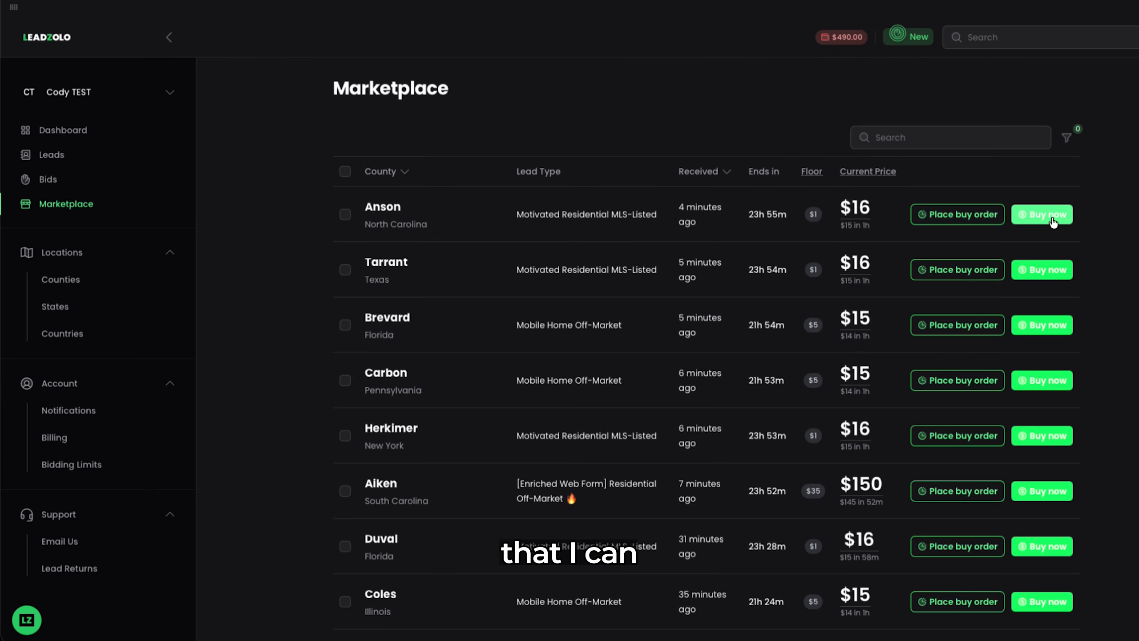
{"action": "left_click", "coordinate": [1042, 215]}
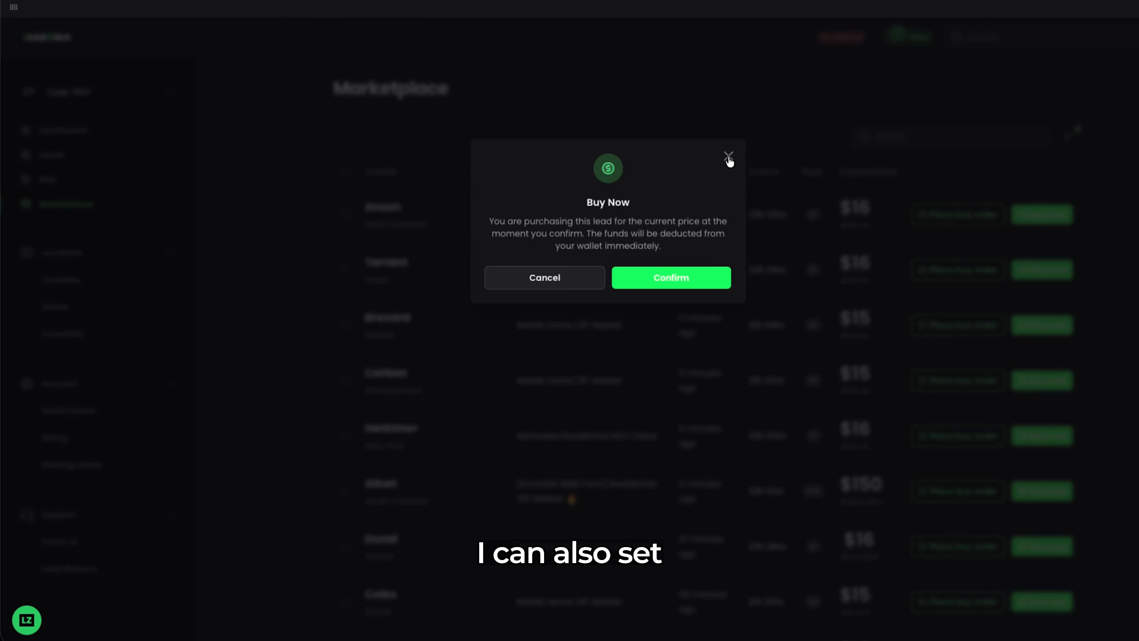
{"action": "left_click", "coordinate": [728, 157]}
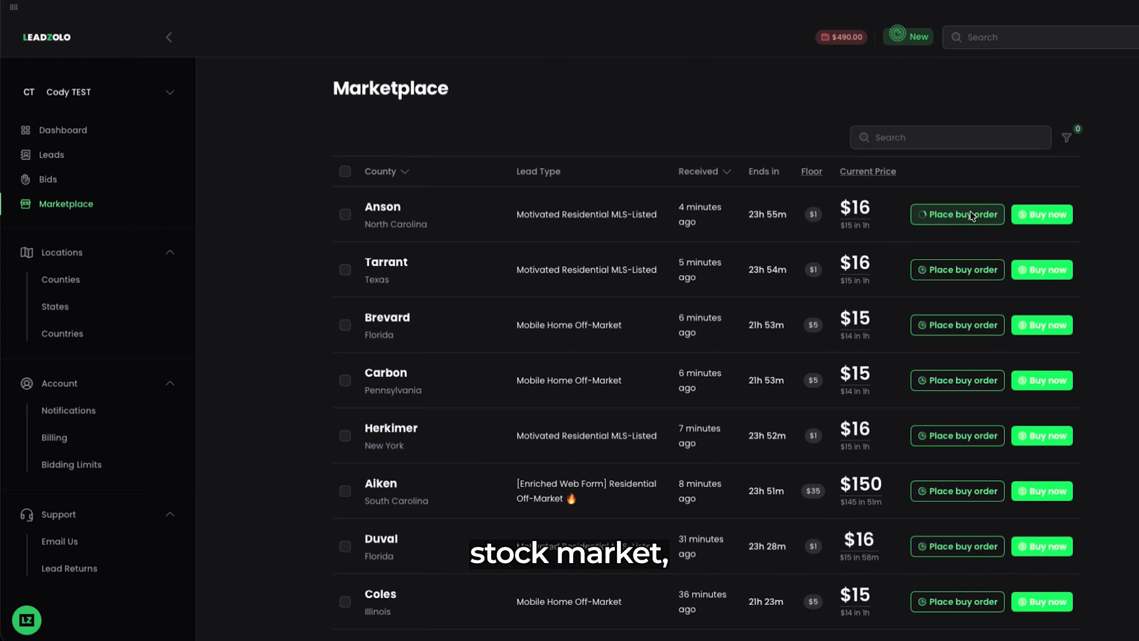
Place an $8 buy order on the Anson, North Carolina lead and cancel that order.
{"action": "left_click", "coordinate": [700, 294]}
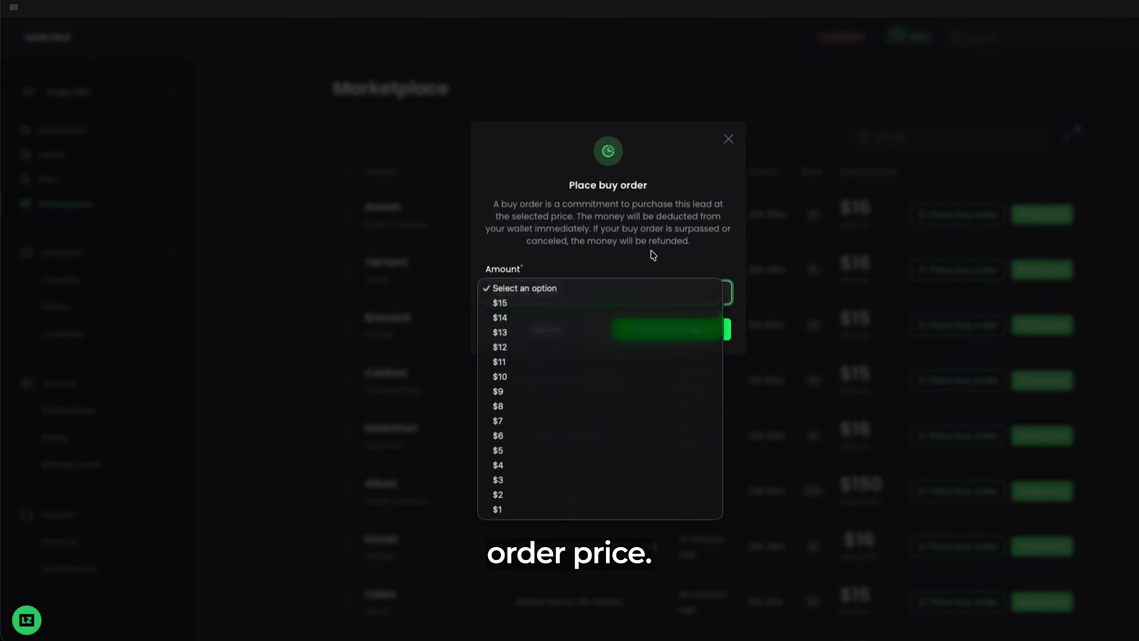
{"action": "left_click", "coordinate": [635, 269]}
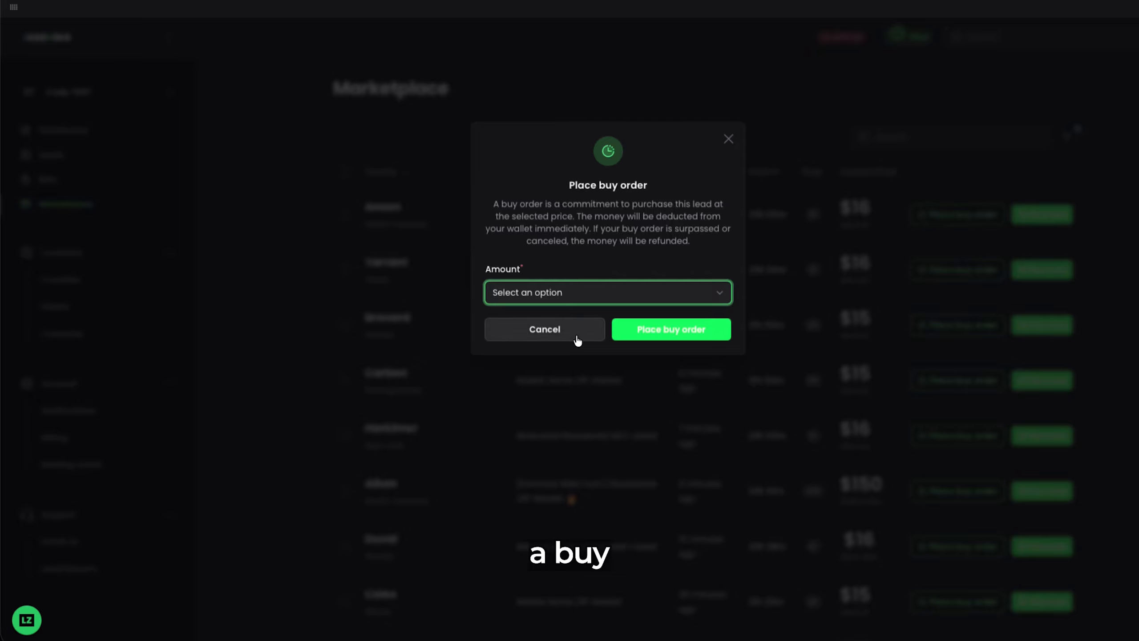
{"action": "left_click", "coordinate": [570, 298]}
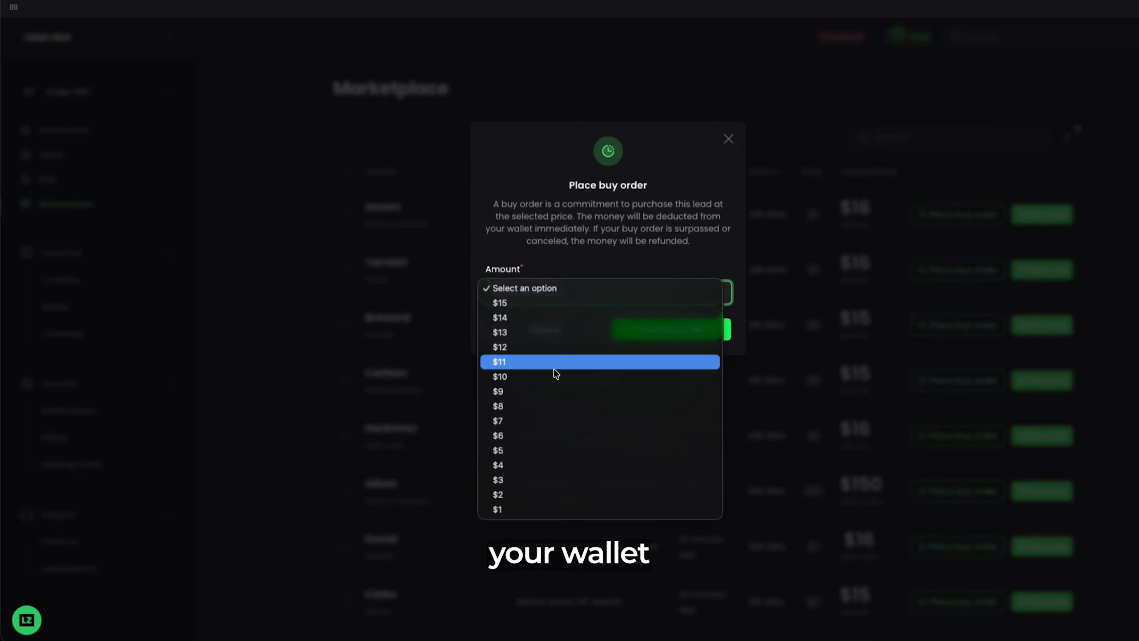
{"action": "left_click", "coordinate": [548, 405]}
{"action": "left_click", "coordinate": [718, 330]}
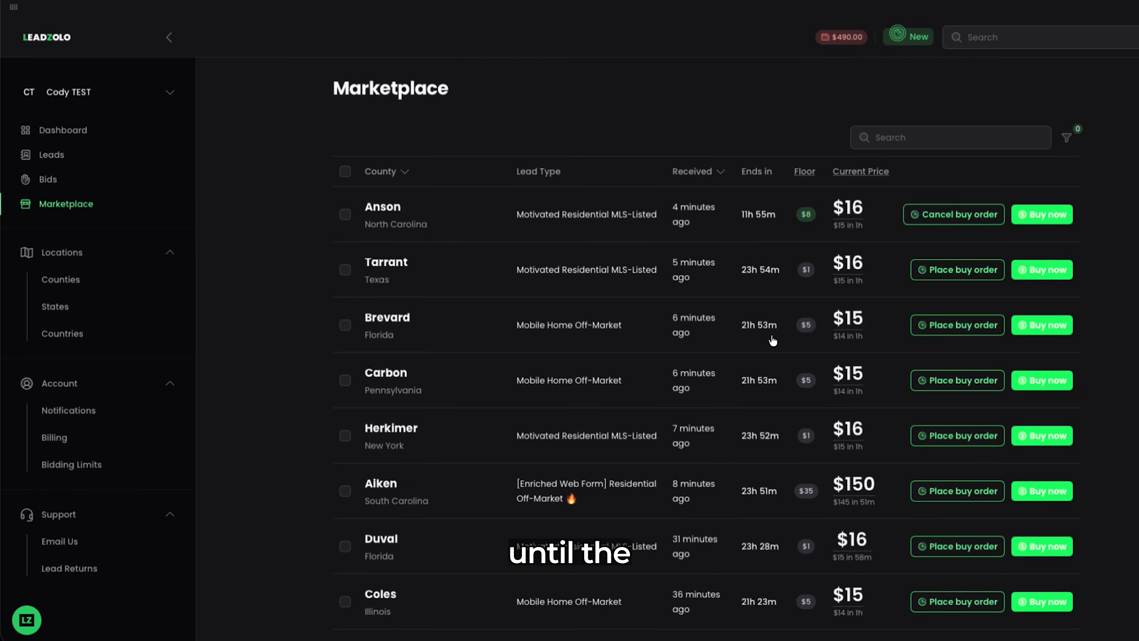
{"action": "left_click", "coordinate": [951, 216]}
{"action": "left_click", "coordinate": [664, 269]}
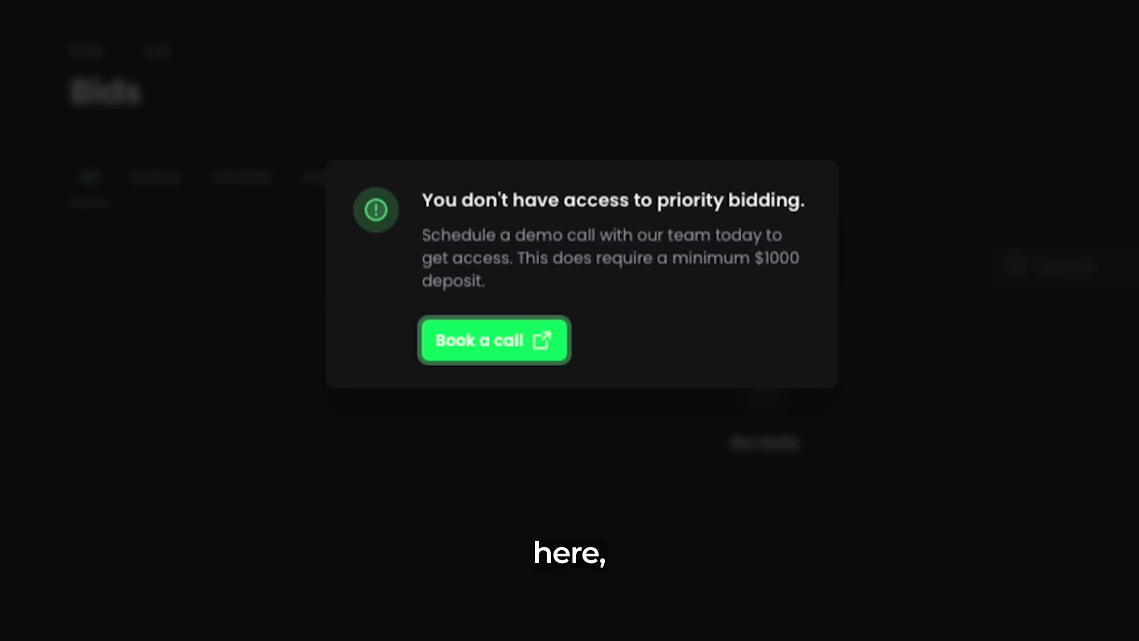
Read the priority bidding access notice, open its call-booking page and return to the Bids page.
{"action": "left_click_drag", "start_coordinate": [474, 235], "coordinate": [730, 280]}
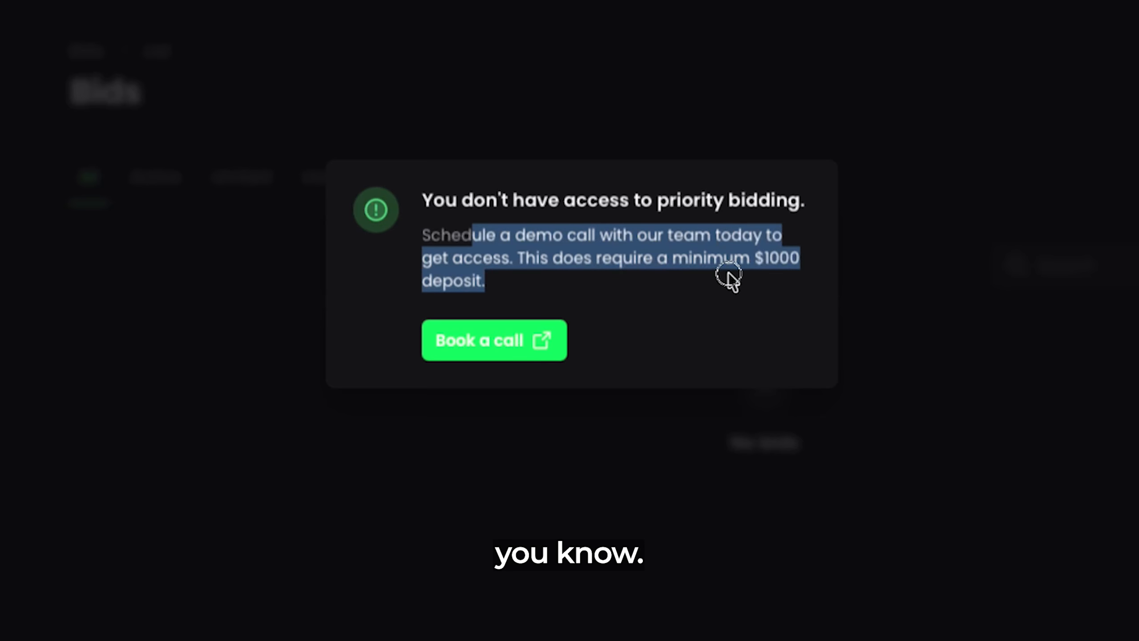
{"action": "left_click", "coordinate": [527, 261]}
{"action": "left_click", "coordinate": [473, 351]}
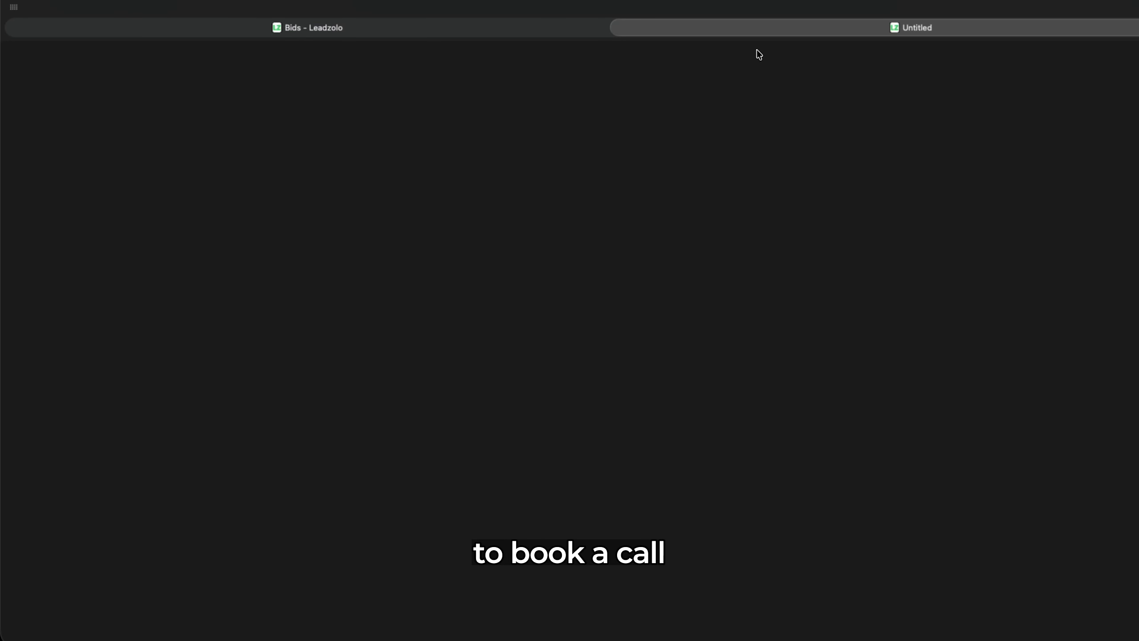
{"action": "left_click", "coordinate": [618, 28]}
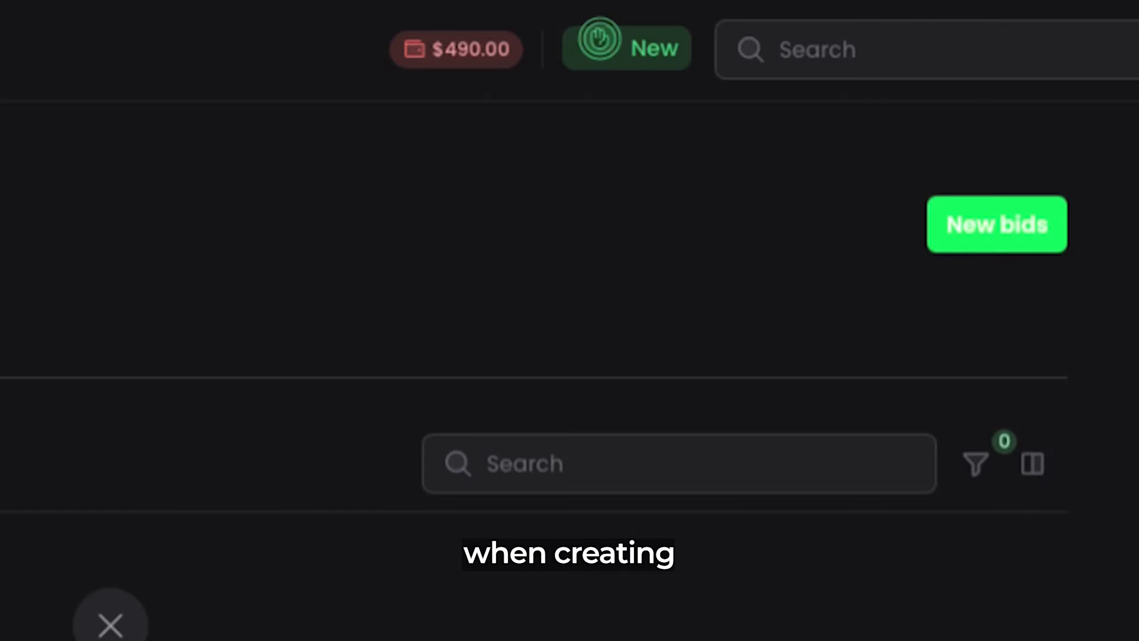
Start new bids and choose the county Denver, CO as the location.
{"action": "left_click", "coordinate": [953, 235]}
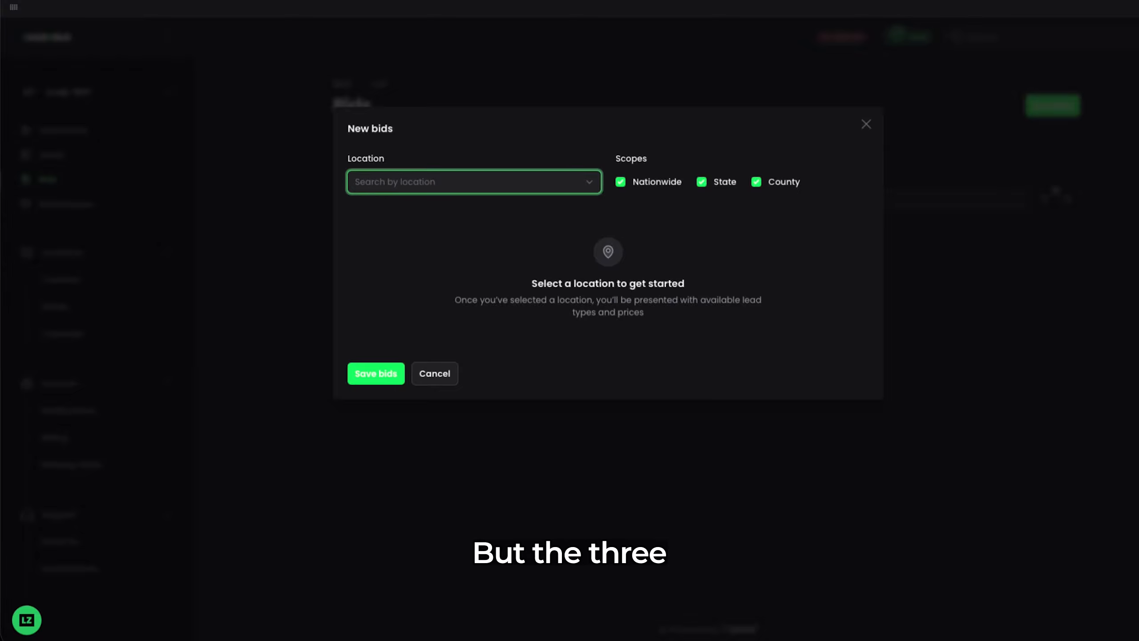
{"action": "left_click", "coordinate": [518, 188]}
{"action": "type", "text": "denver"}
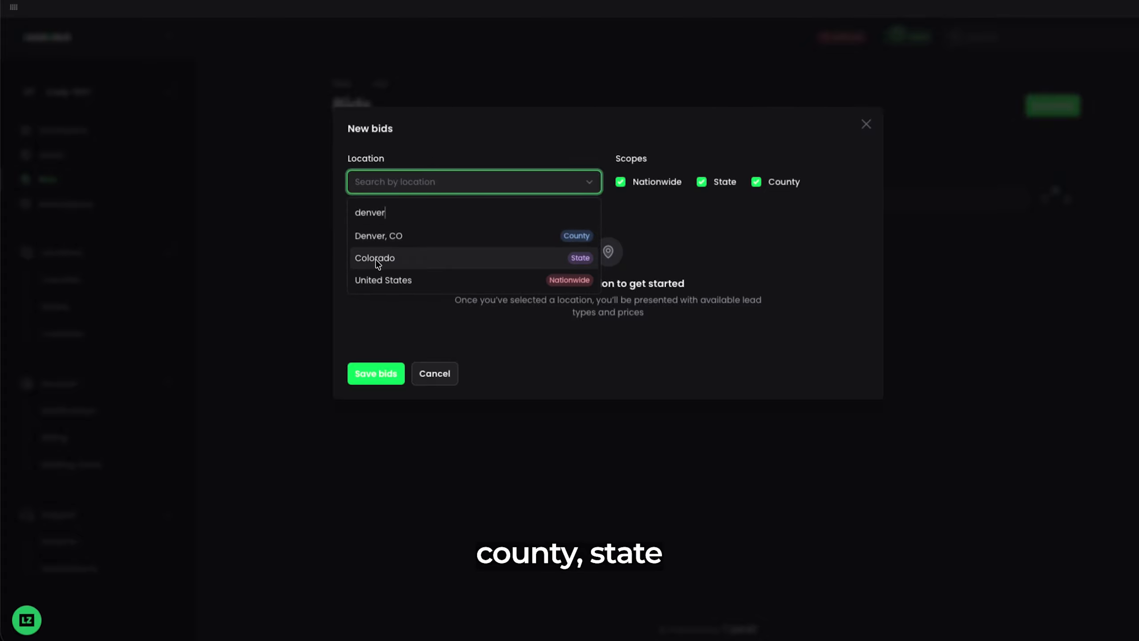
{"action": "left_click", "coordinate": [380, 239]}
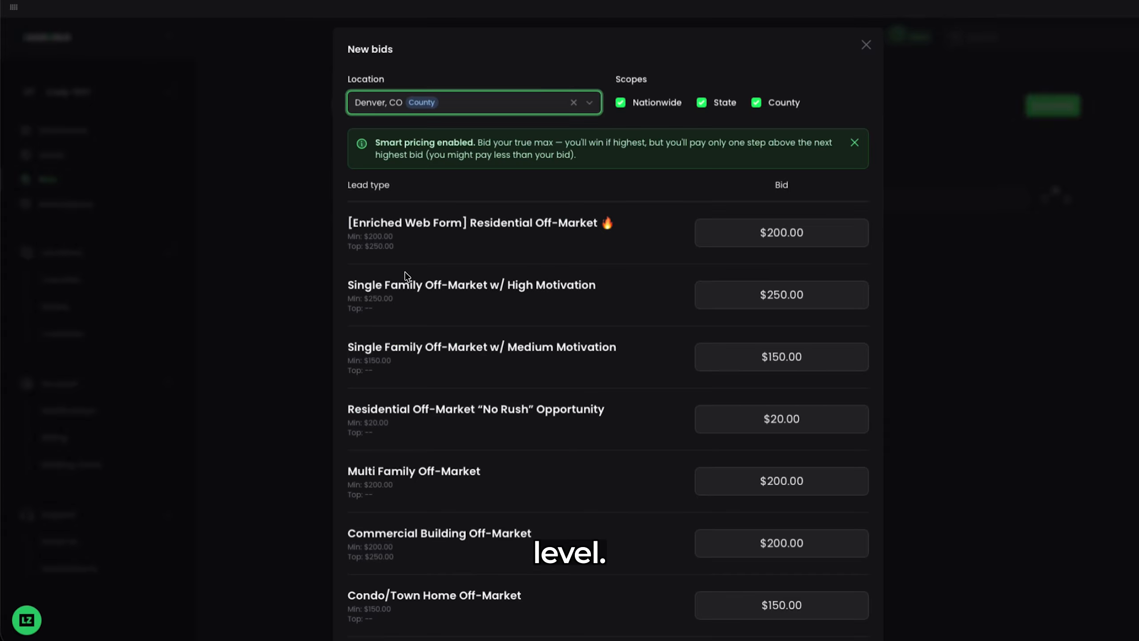
Look through the lead types and bid amounts for Denver, CO and read the descriptions of the first types.
{"action": "scroll", "coordinate": [812, 276], "scroll_direction": "down", "scroll_amount": 10}
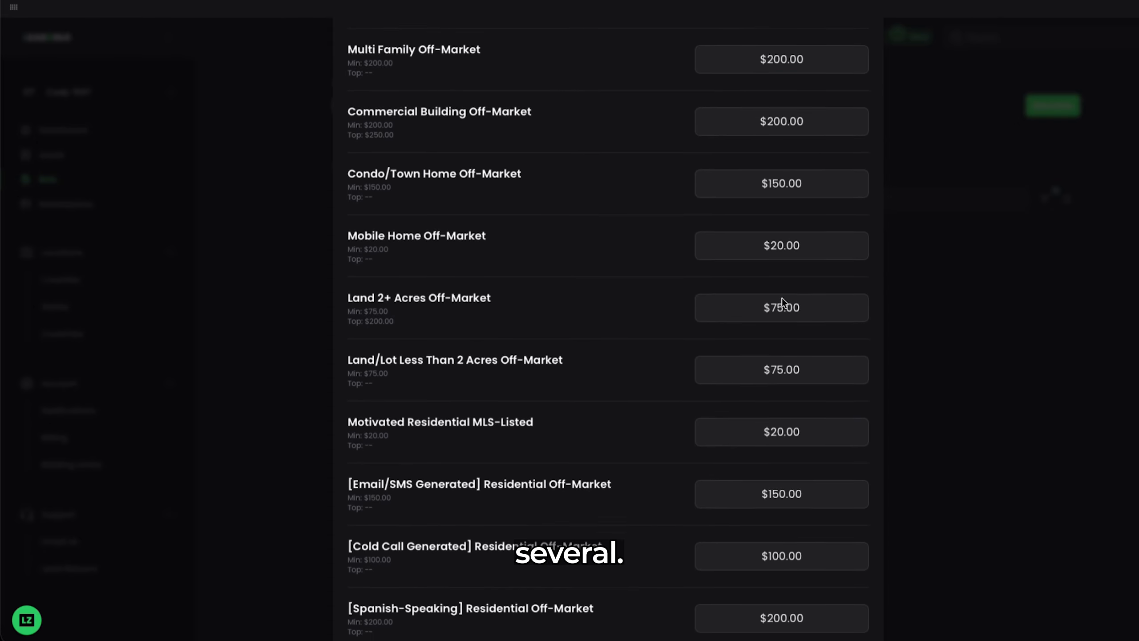
{"action": "mouse_move", "coordinate": [444, 323]}
{"action": "scroll", "coordinate": [444, 324], "scroll_direction": "up", "scroll_amount": 10}
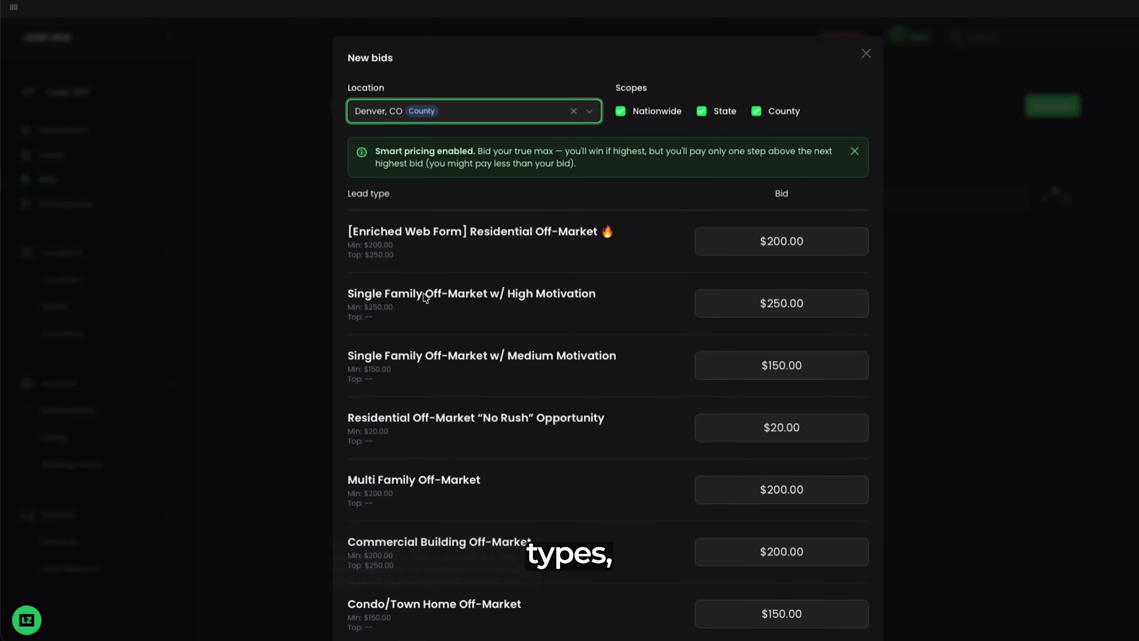
{"action": "mouse_move", "coordinate": [416, 229]}
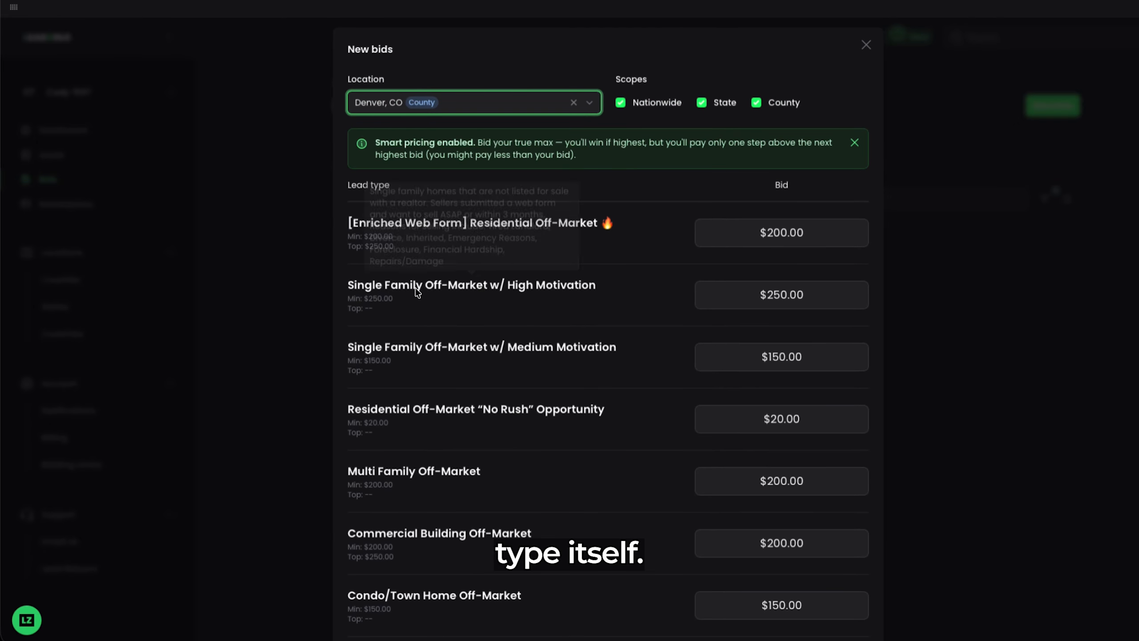
{"action": "mouse_move", "coordinate": [424, 292]}
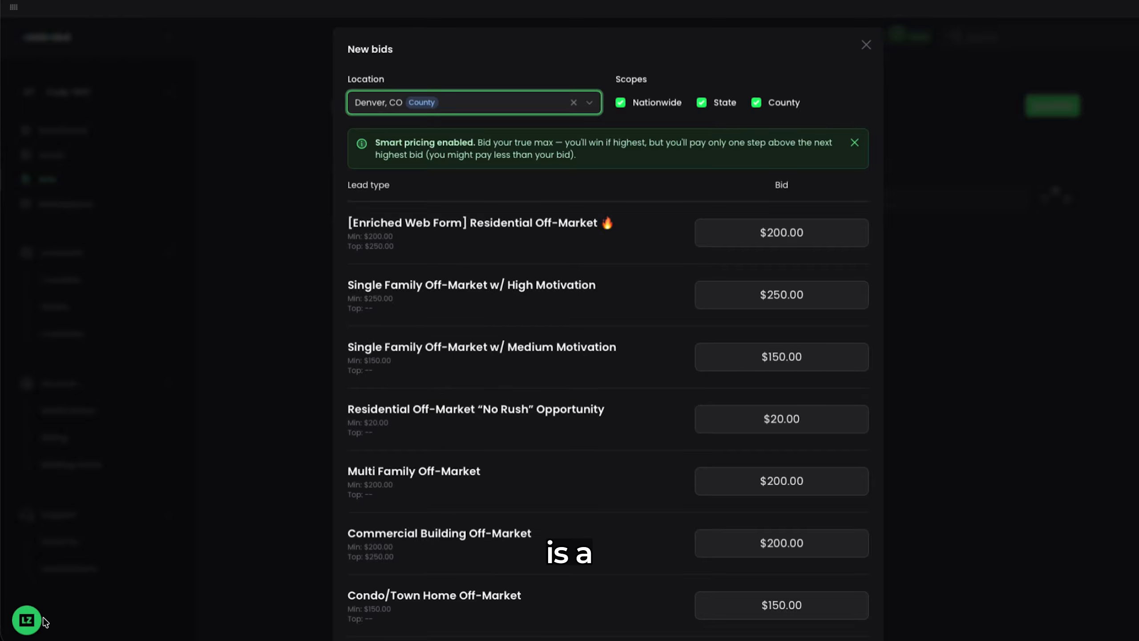
Read the Lead Types article in the help centre's Leads collection, and close the help window.
{"action": "left_click", "coordinate": [26, 616]}
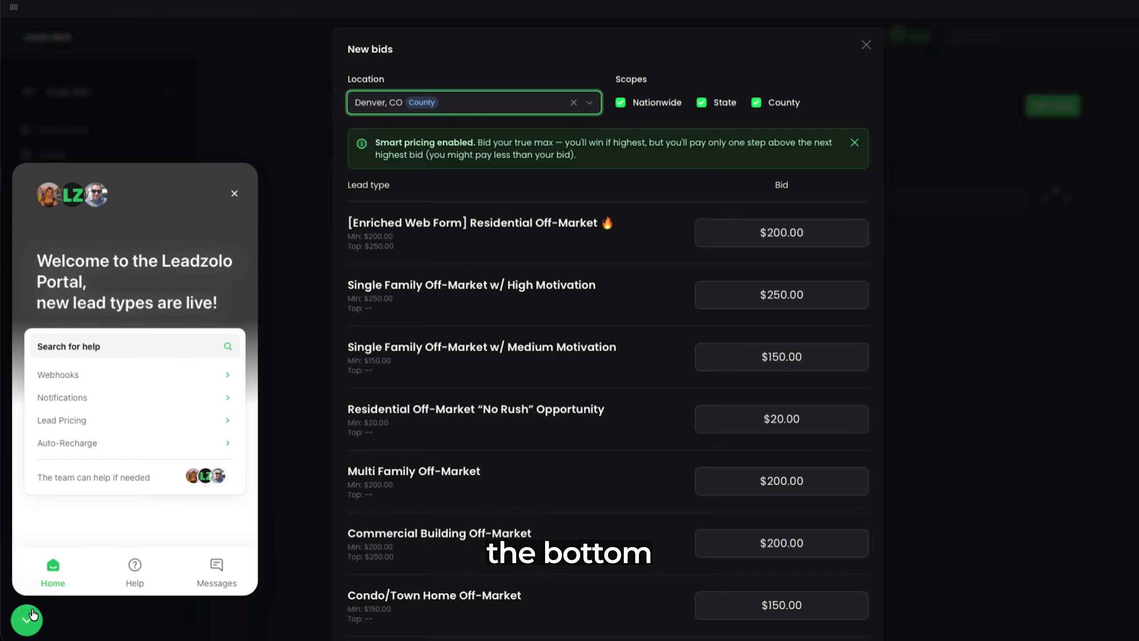
{"action": "left_click", "coordinate": [135, 578]}
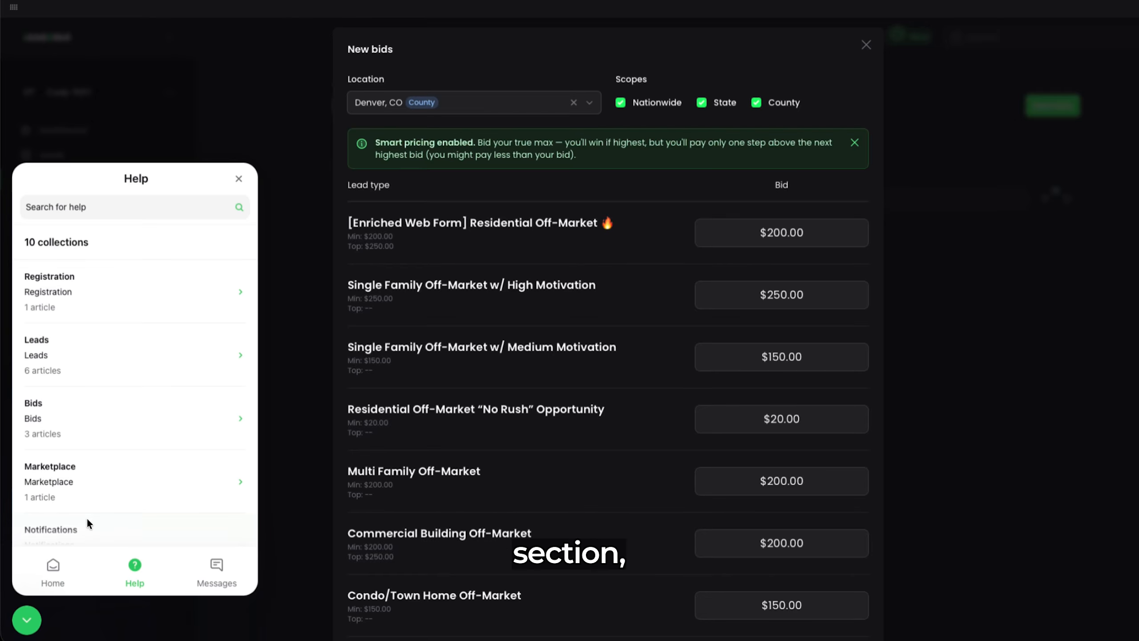
{"action": "left_click", "coordinate": [39, 353]}
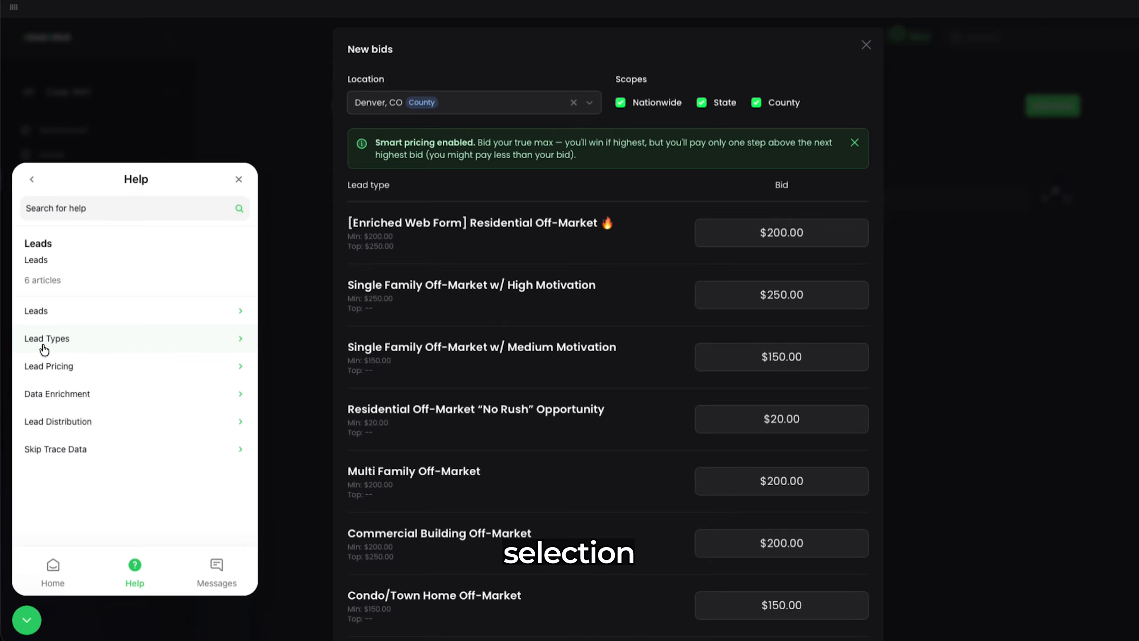
{"action": "left_click", "coordinate": [101, 340]}
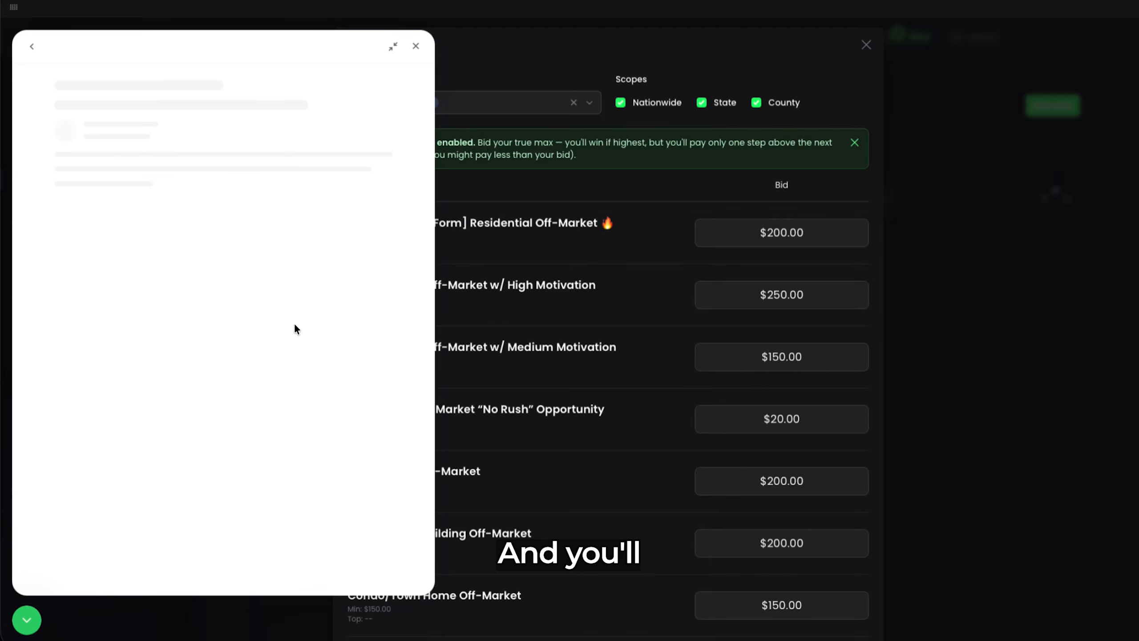
{"action": "scroll", "coordinate": [271, 332], "scroll_direction": "down", "scroll_amount": 15}
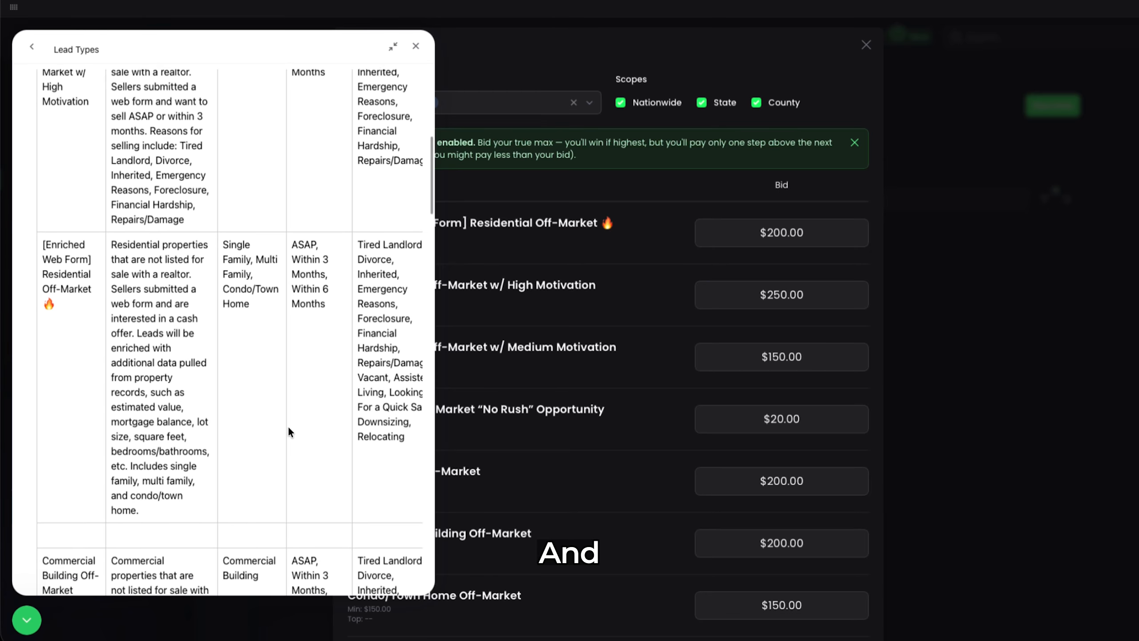
{"action": "scroll", "coordinate": [289, 426], "scroll_direction": "down", "scroll_amount": 15}
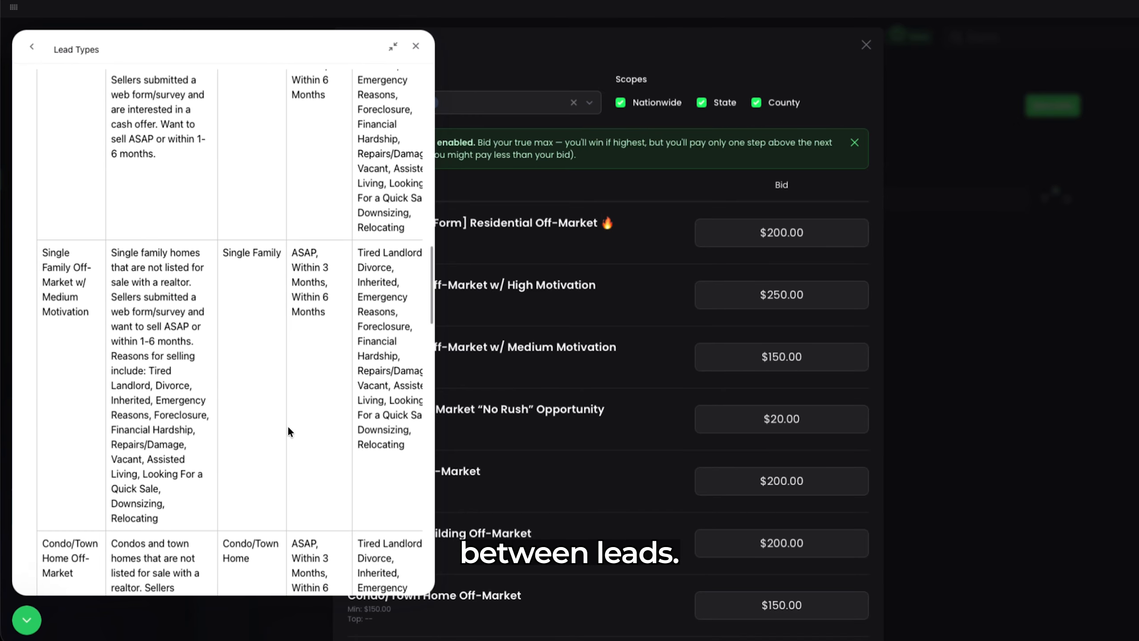
{"action": "left_click", "coordinate": [26, 619]}
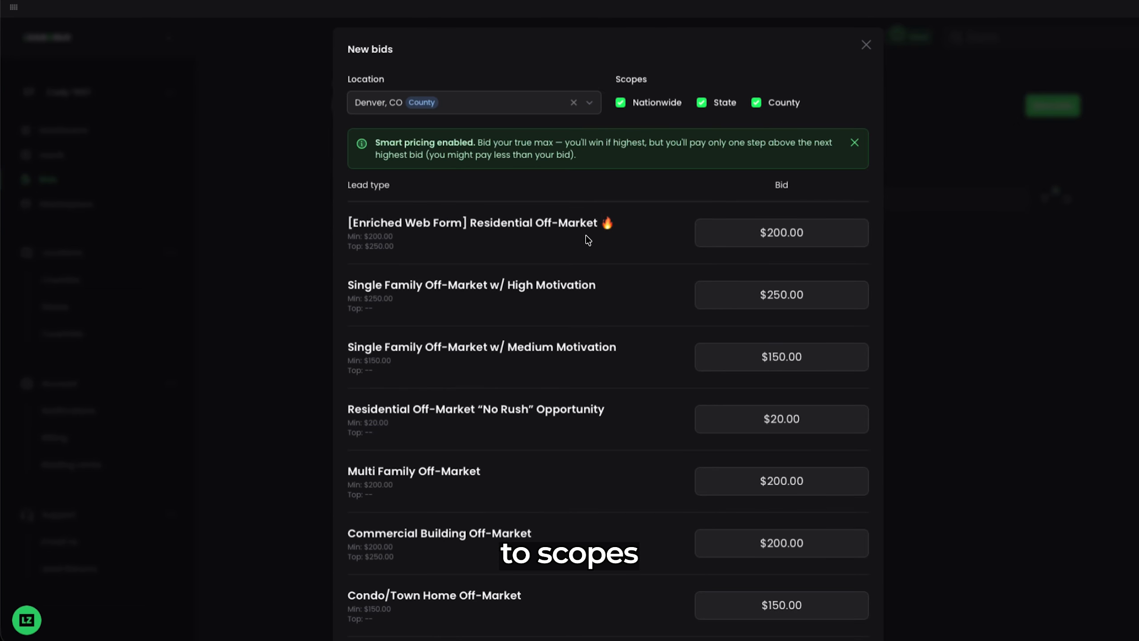
Switch the new bids location to the state Colorado to view its lead types and bid amounts.
{"action": "mouse_move", "coordinate": [552, 215]}
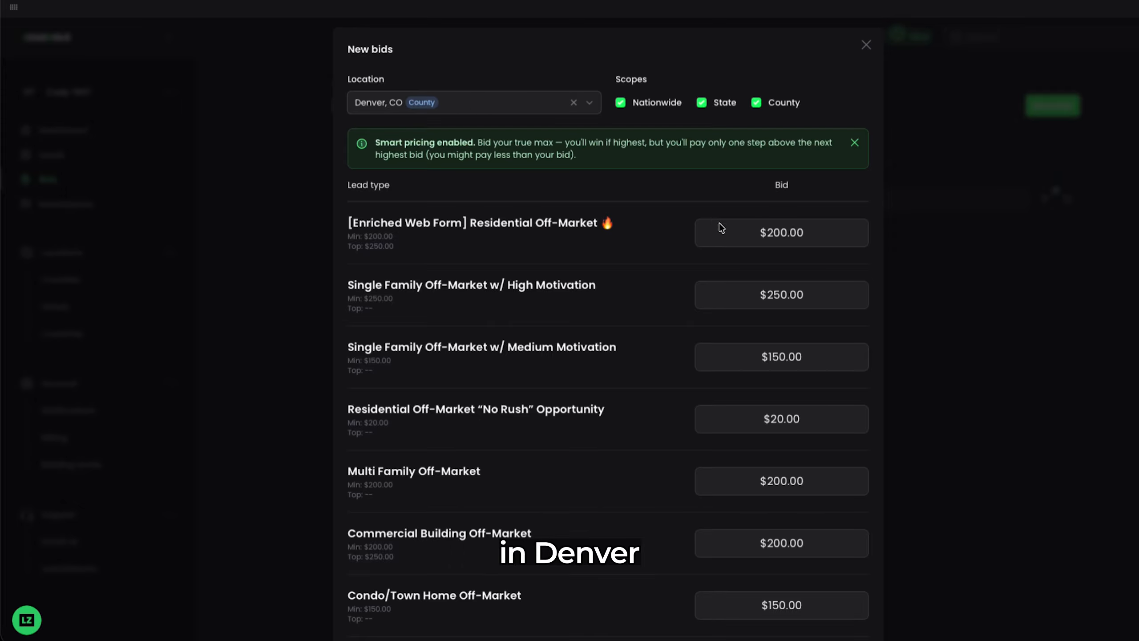
{"action": "left_click", "coordinate": [545, 108]}
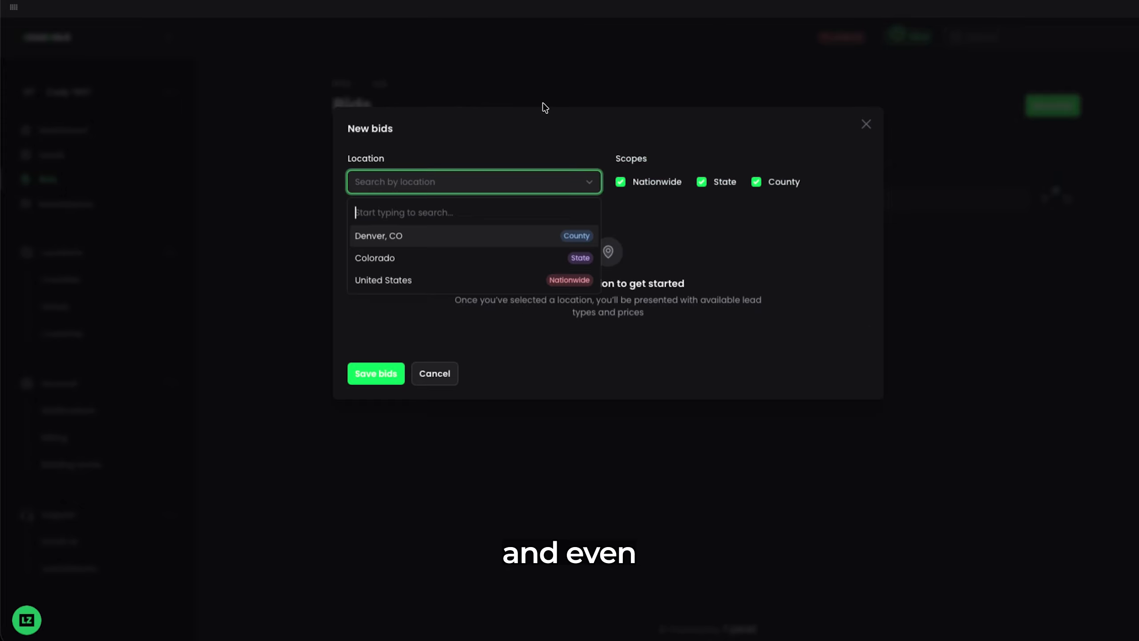
{"action": "left_click", "coordinate": [429, 259]}
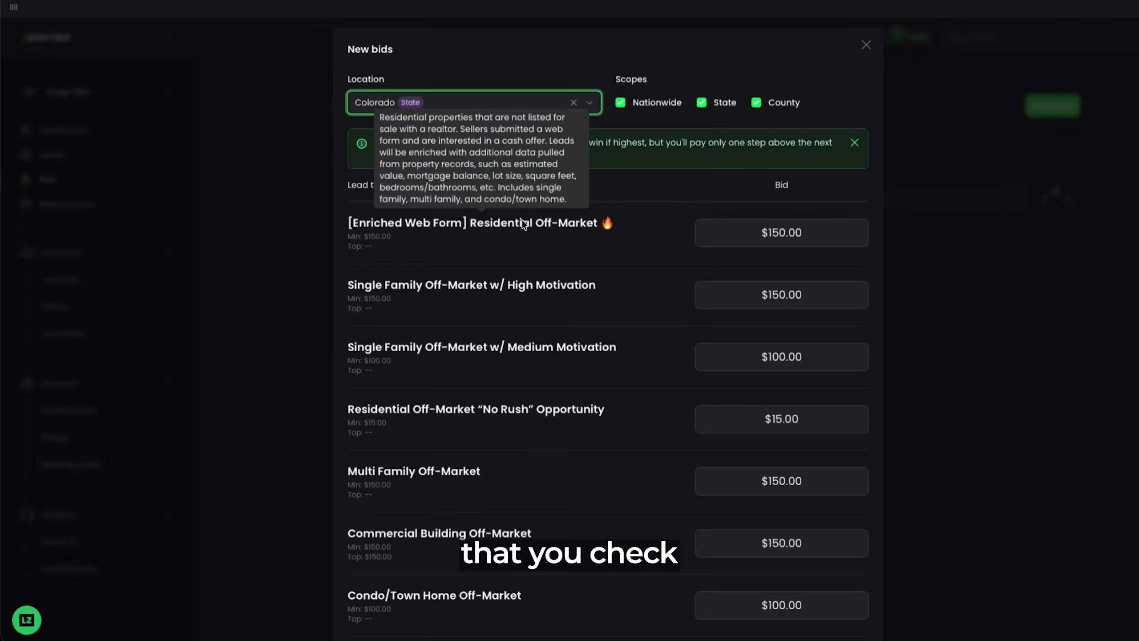
Change the location to United States nationwide, read the FINAL SALE and Enriched Web Form lead descriptions, and close the new bids form.
{"action": "left_click", "coordinate": [574, 102]}
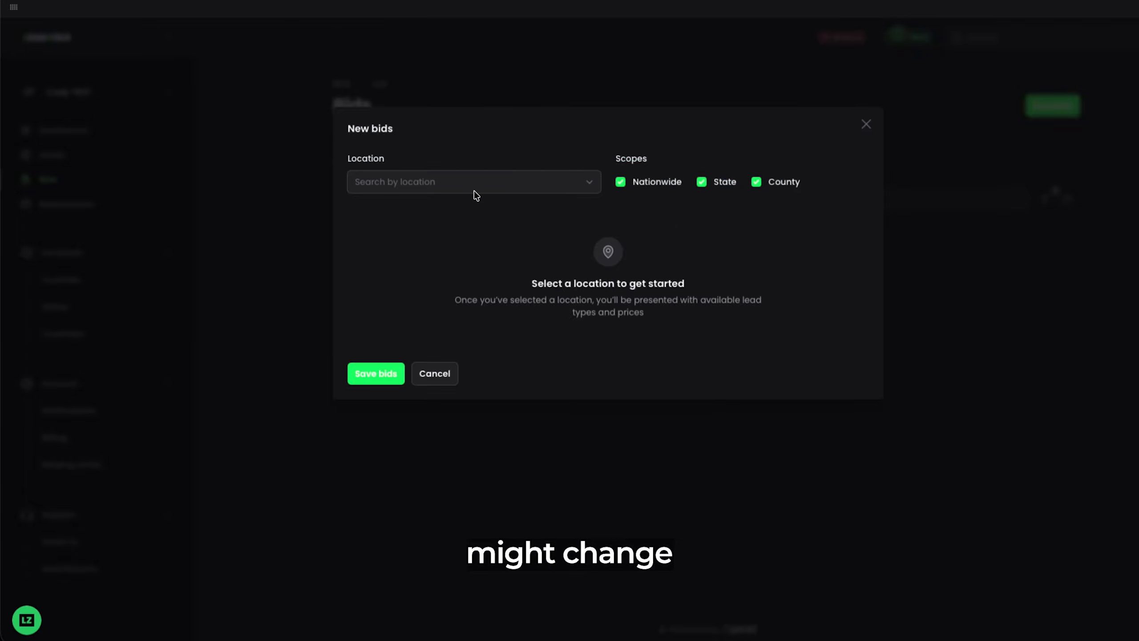
{"action": "left_click", "coordinate": [473, 194]}
{"action": "left_click", "coordinate": [458, 281]}
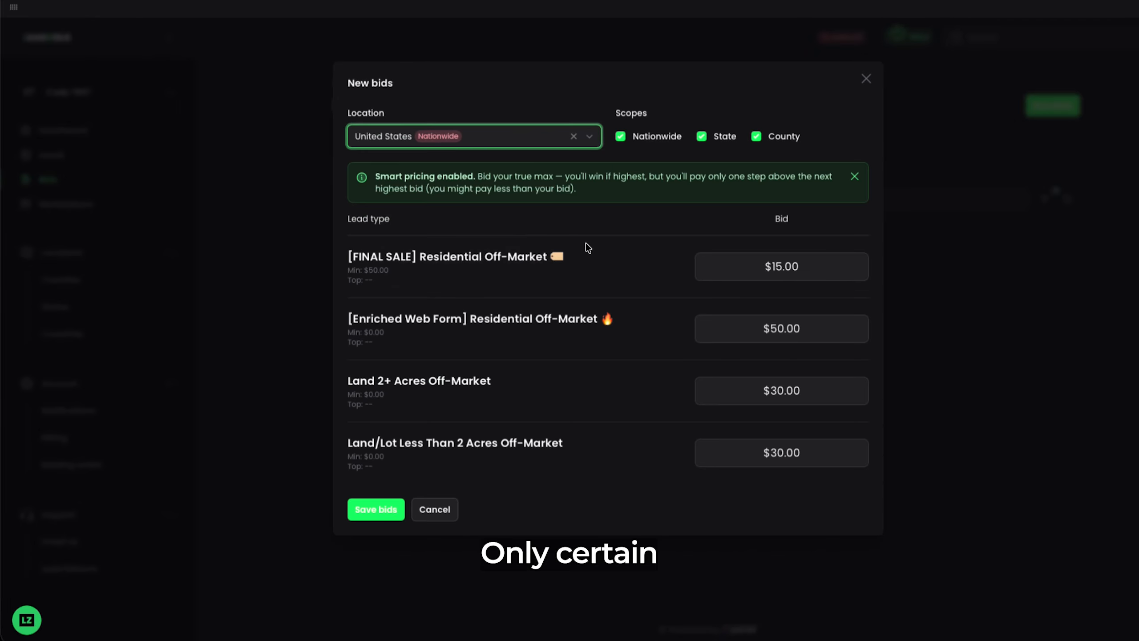
{"action": "mouse_move", "coordinate": [515, 275]}
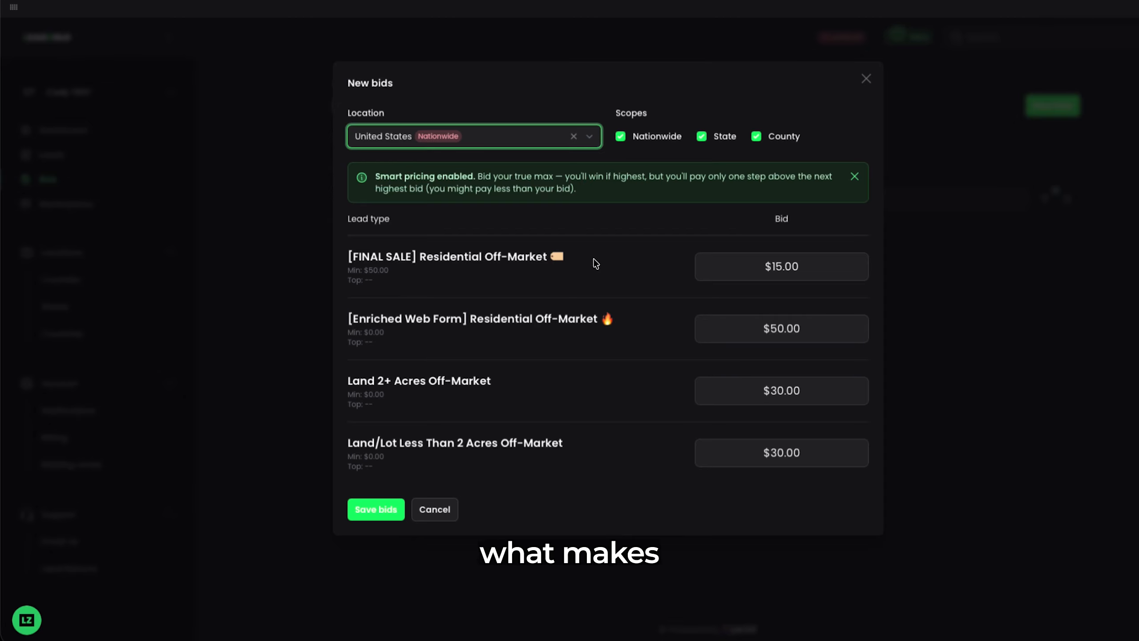
{"action": "mouse_move", "coordinate": [409, 260]}
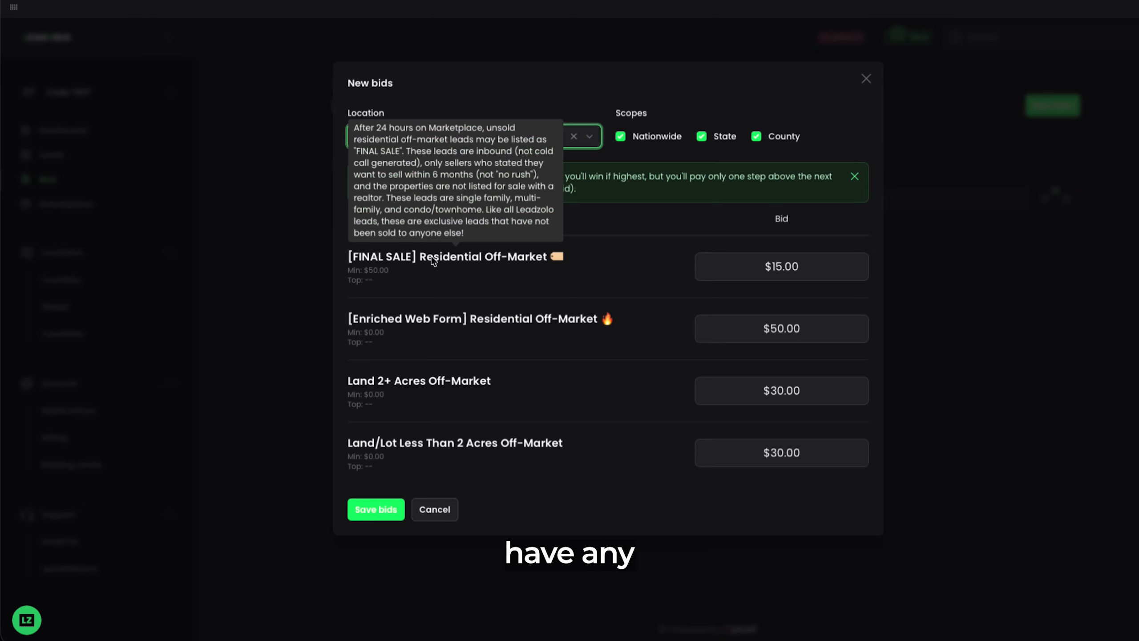
{"action": "mouse_move", "coordinate": [490, 325]}
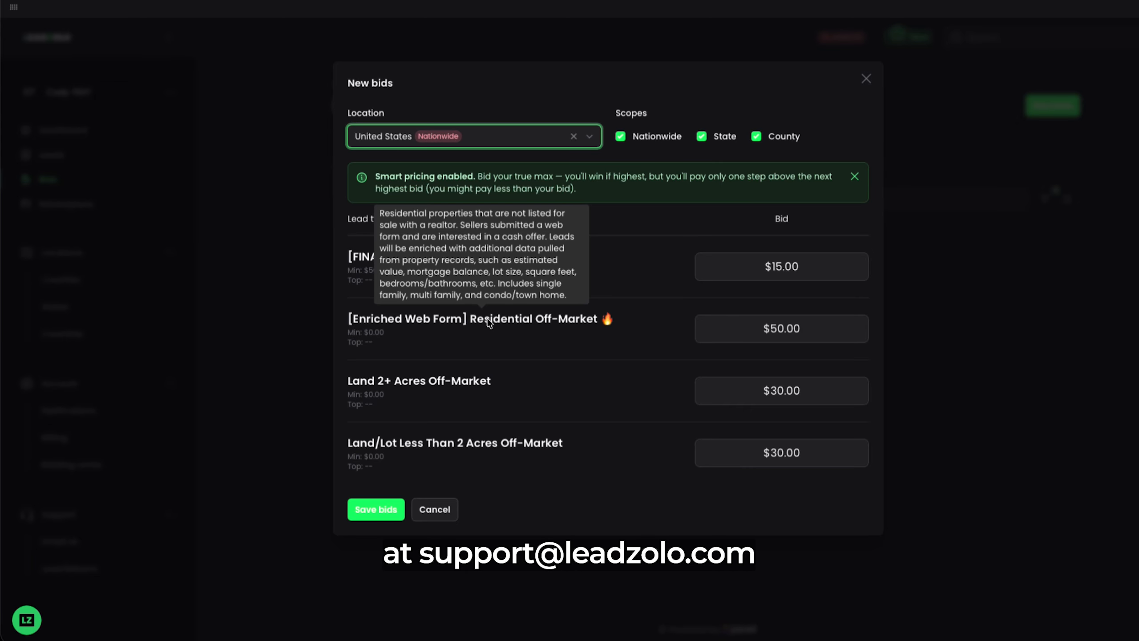
{"action": "left_click", "coordinate": [228, 337]}
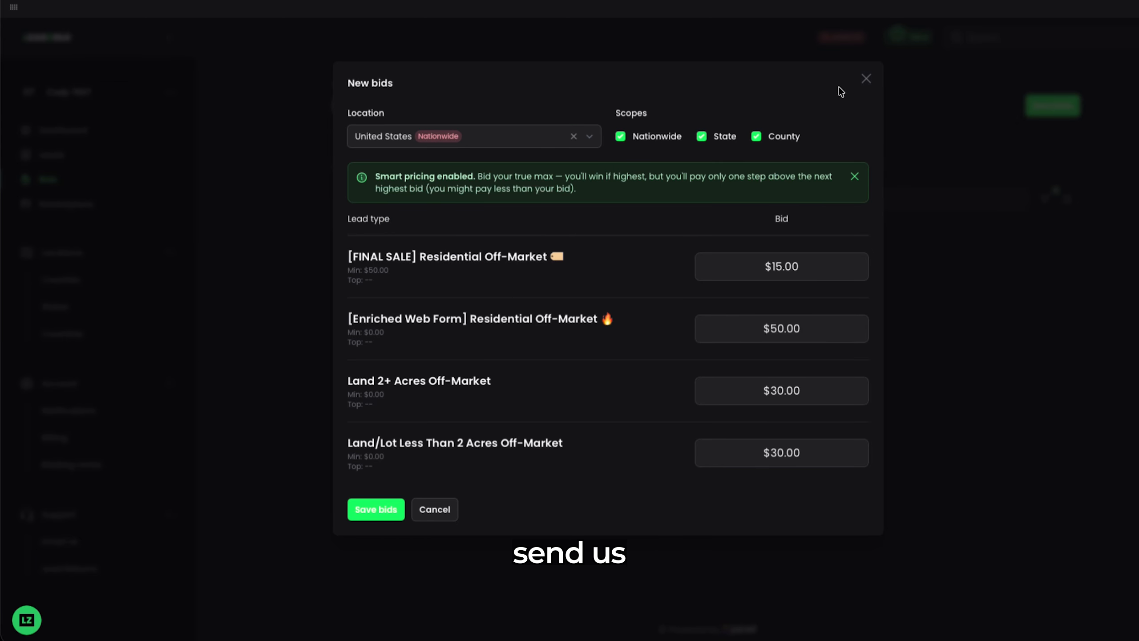
{"action": "left_click", "coordinate": [866, 78]}
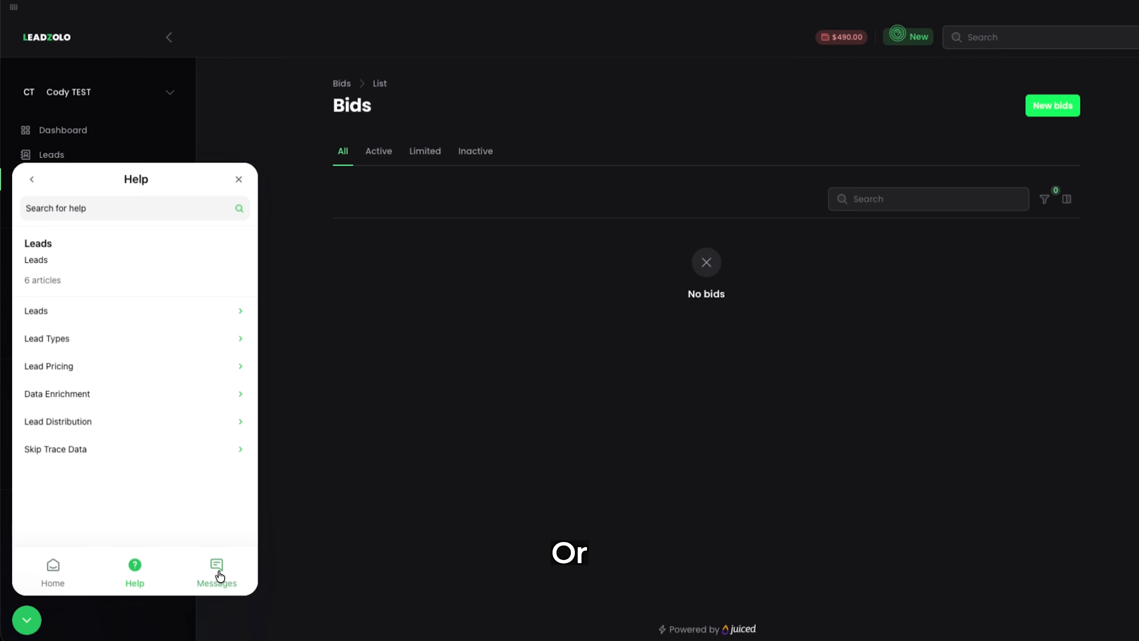
View the support chat messages in the help window.
{"action": "left_click", "coordinate": [217, 574]}
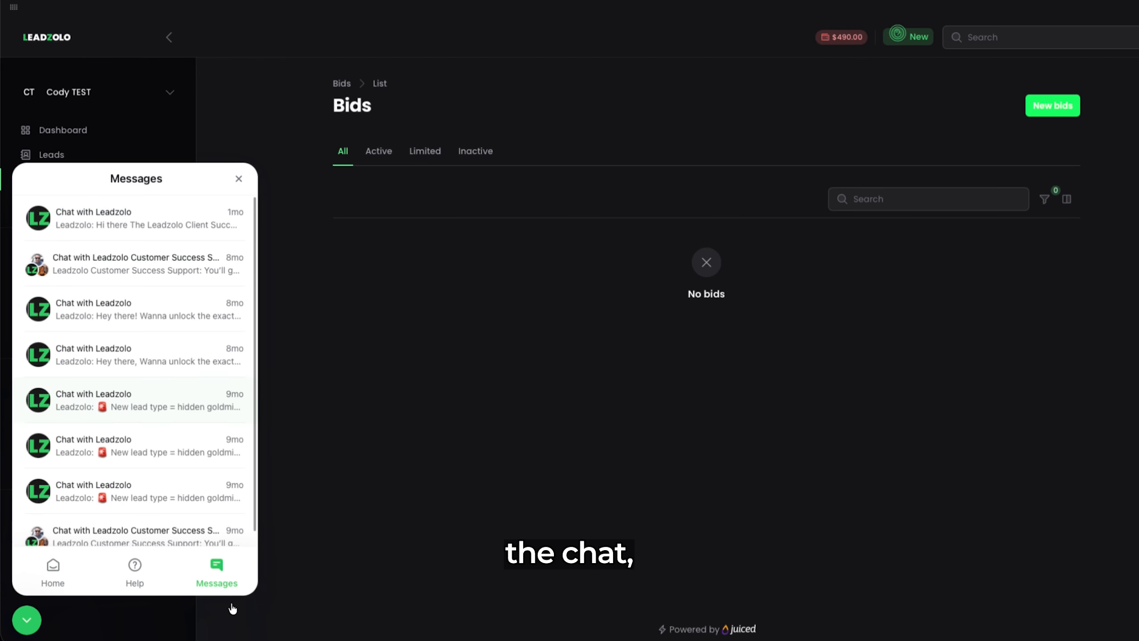
{"action": "scroll", "coordinate": [234, 374], "scroll_direction": "down", "scroll_amount": 1}
{"action": "left_click", "coordinate": [178, 460]}
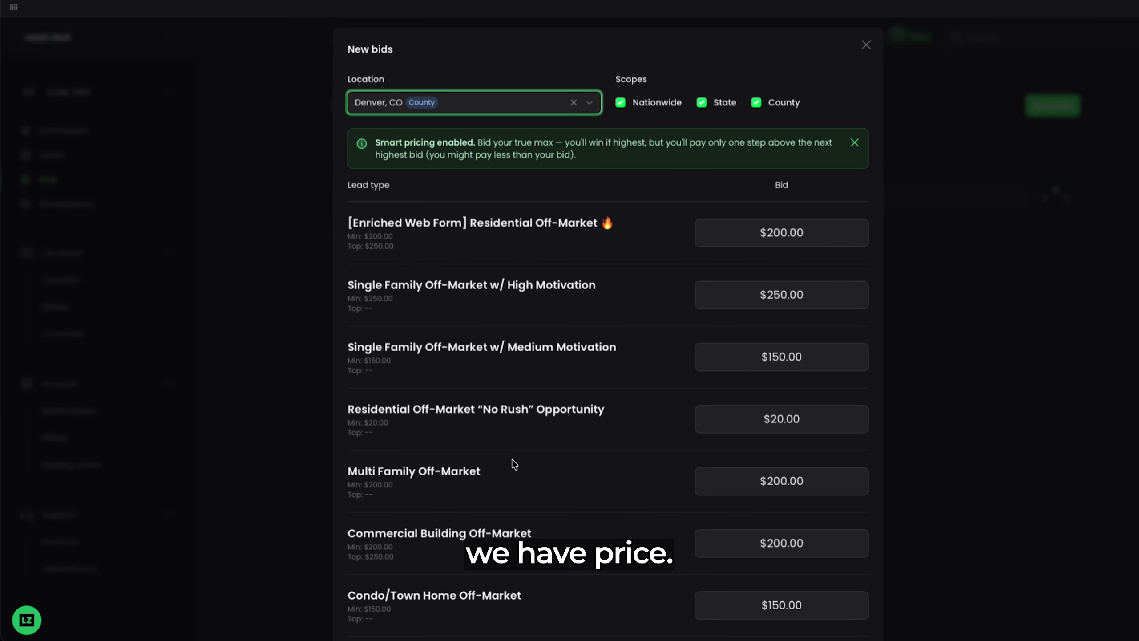
Add a $200 bid for [Enriched Web Form] Residential Off-Market leads in Denver, CO and look through its available bid steps.
{"action": "scroll", "coordinate": [766, 277], "scroll_direction": "down", "scroll_amount": 1}
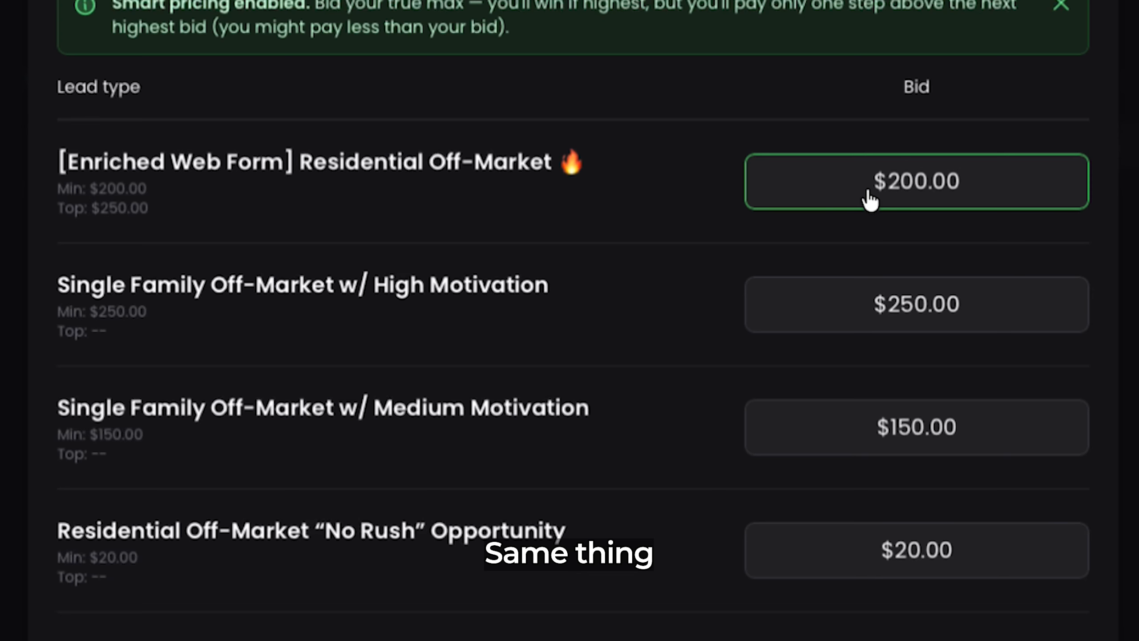
{"action": "left_click", "coordinate": [872, 194]}
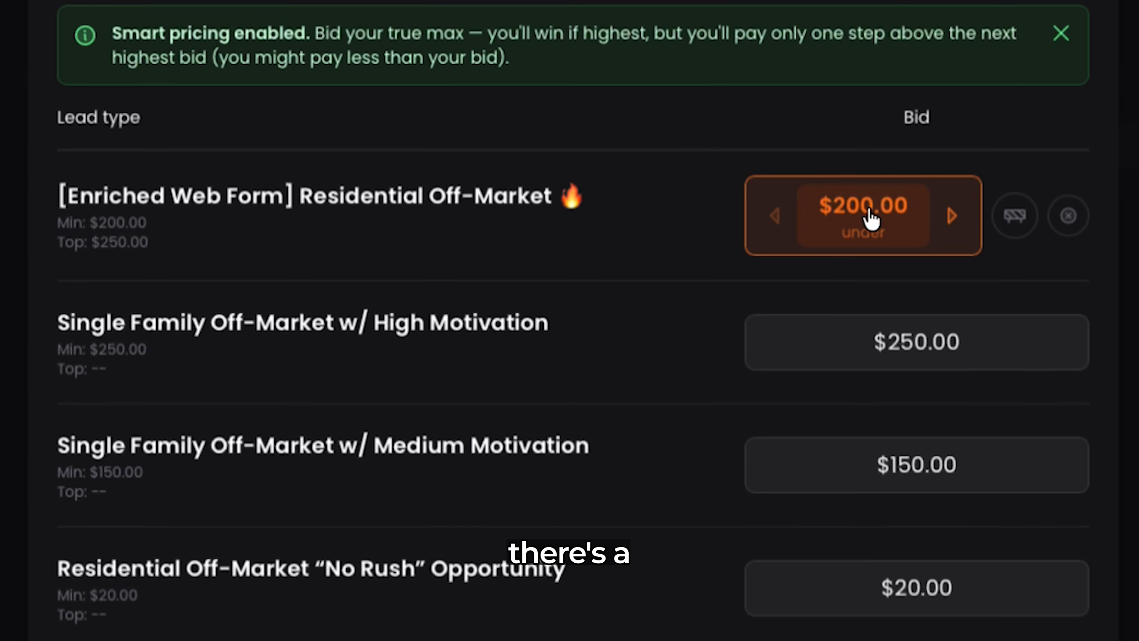
{"action": "left_click", "coordinate": [870, 229]}
{"action": "scroll", "coordinate": [843, 449], "scroll_direction": "down", "scroll_amount": 1}
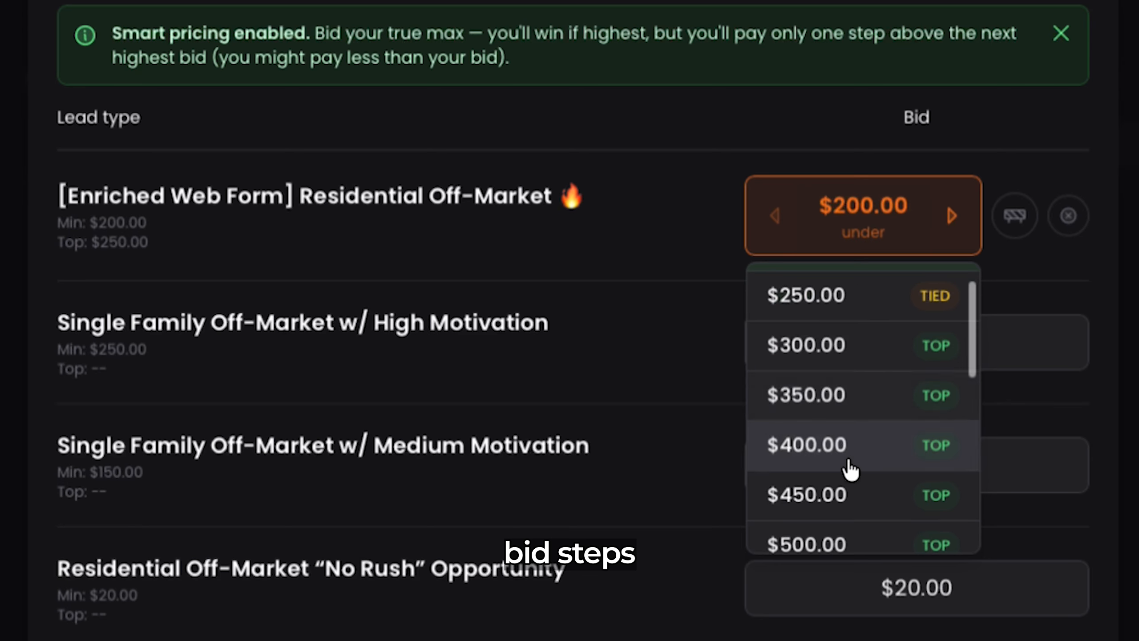
{"action": "scroll", "coordinate": [857, 449], "scroll_direction": "down", "scroll_amount": 2}
{"action": "scroll", "coordinate": [865, 519], "scroll_direction": "down", "scroll_amount": 2}
{"action": "scroll", "coordinate": [868, 404], "scroll_direction": "up", "scroll_amount": 5}
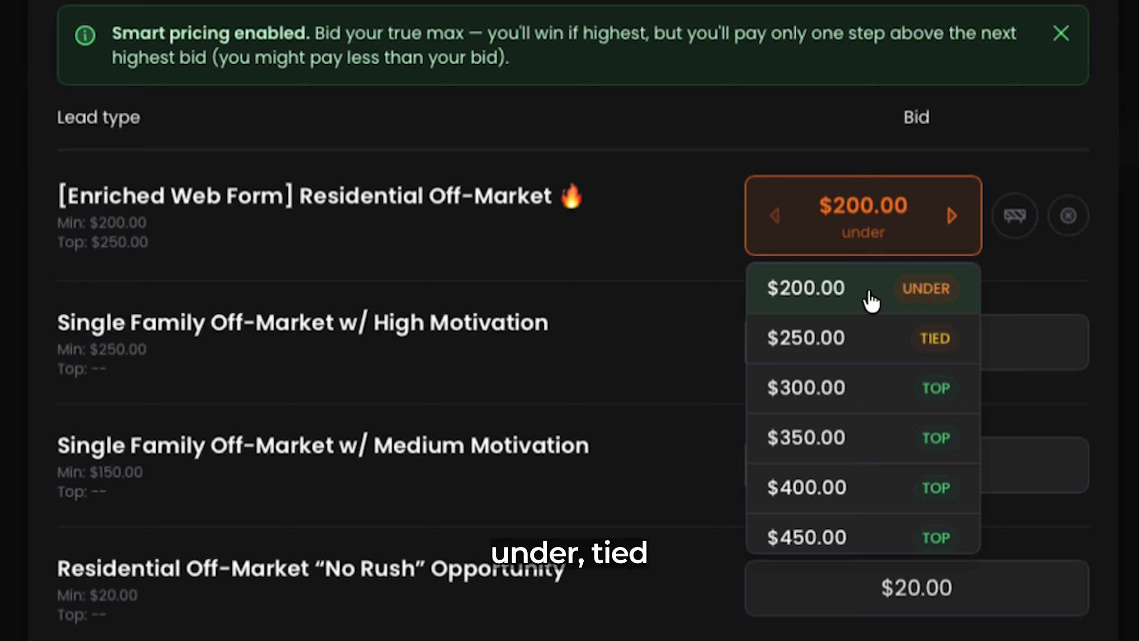
{"action": "left_click", "coordinate": [1035, 270]}
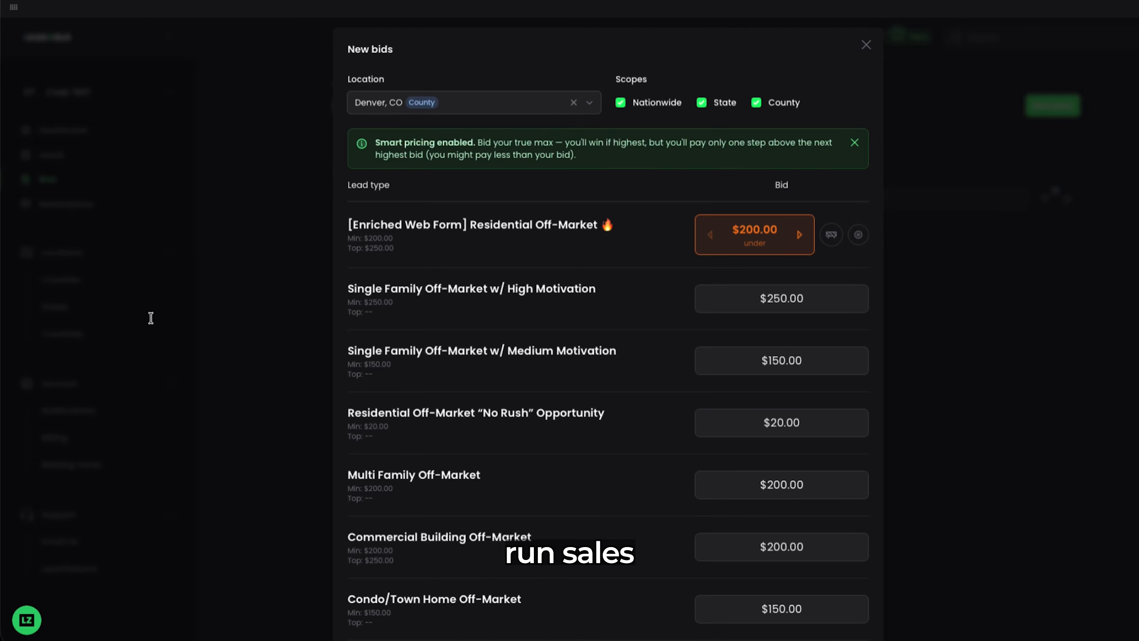
Open the bid limits of the [Enriched Web Form] Residential Off-Market bid.
{"action": "scroll", "coordinate": [732, 315], "scroll_direction": "down", "scroll_amount": 1}
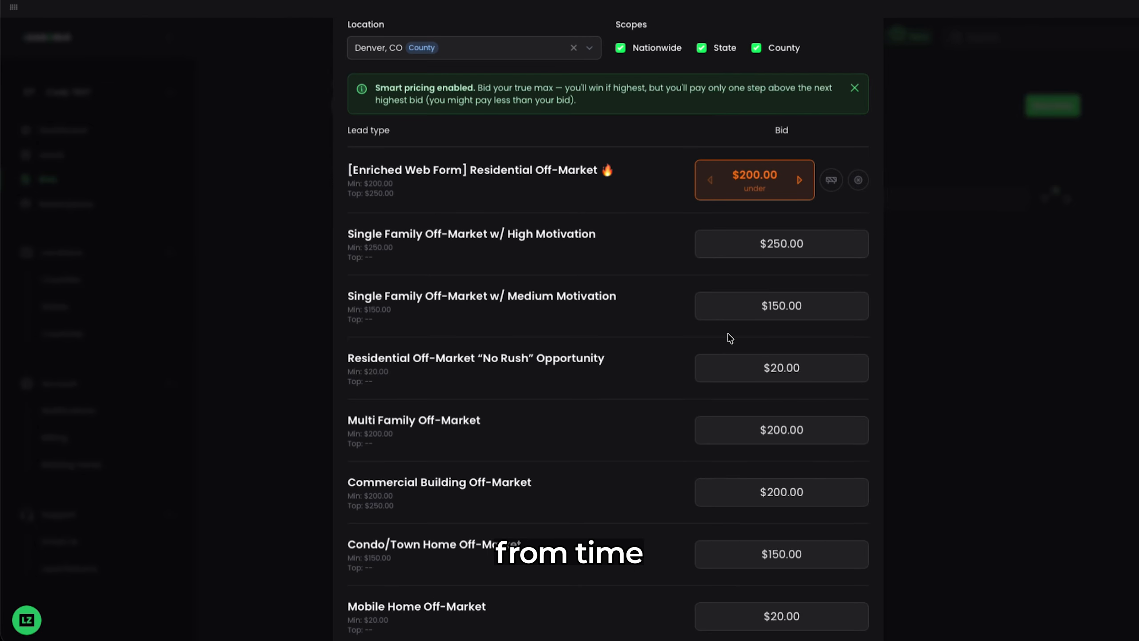
{"action": "scroll", "coordinate": [666, 259], "scroll_direction": "up", "scroll_amount": 1}
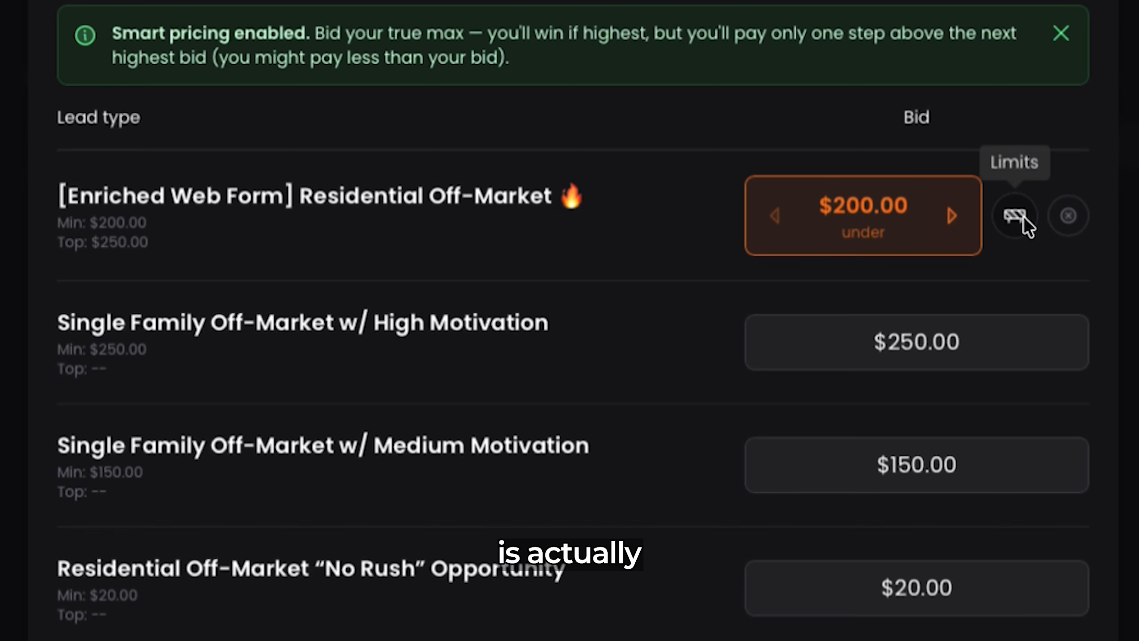
{"action": "left_click", "coordinate": [832, 235]}
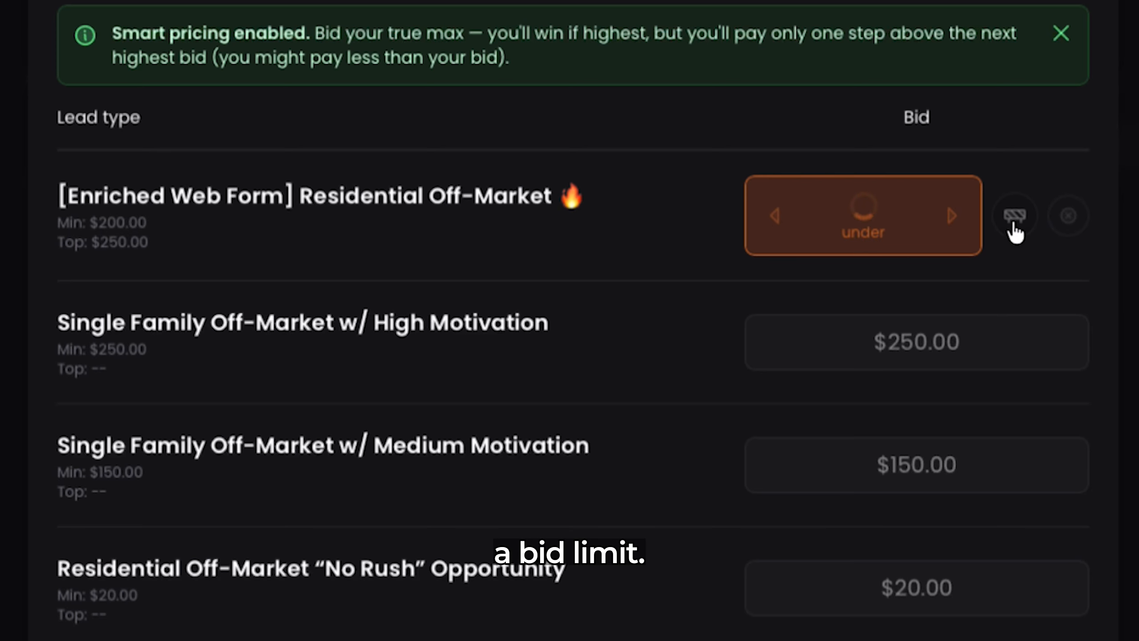
{"action": "left_click", "coordinate": [1015, 232]}
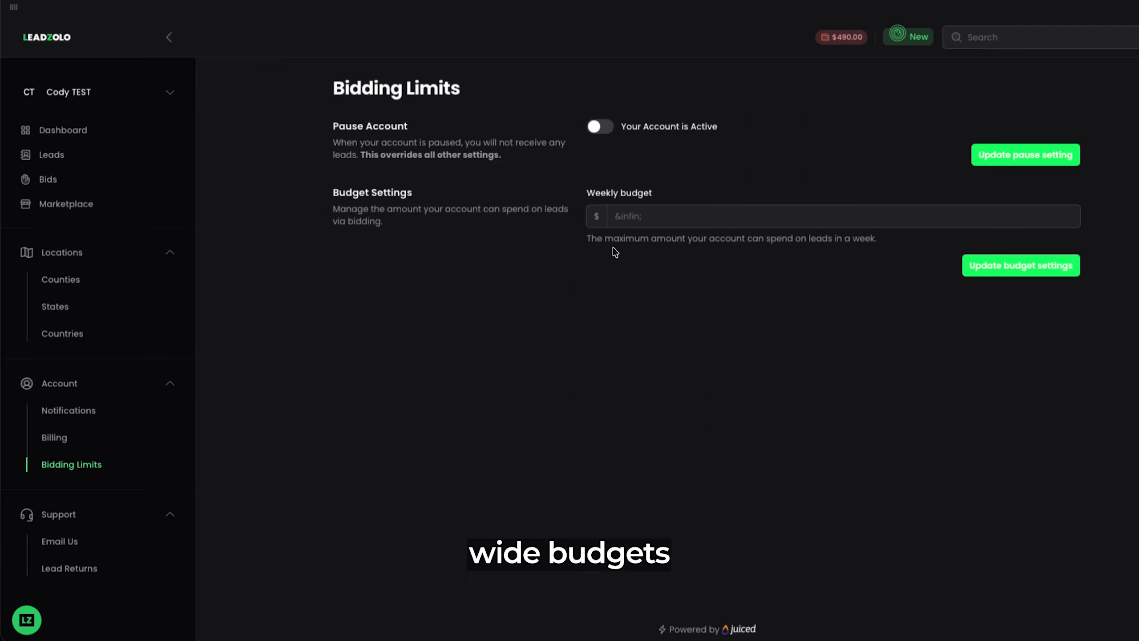
Enter a weekly budget of $1,000 in the account's bidding limits.
{"action": "left_click", "coordinate": [619, 216]}
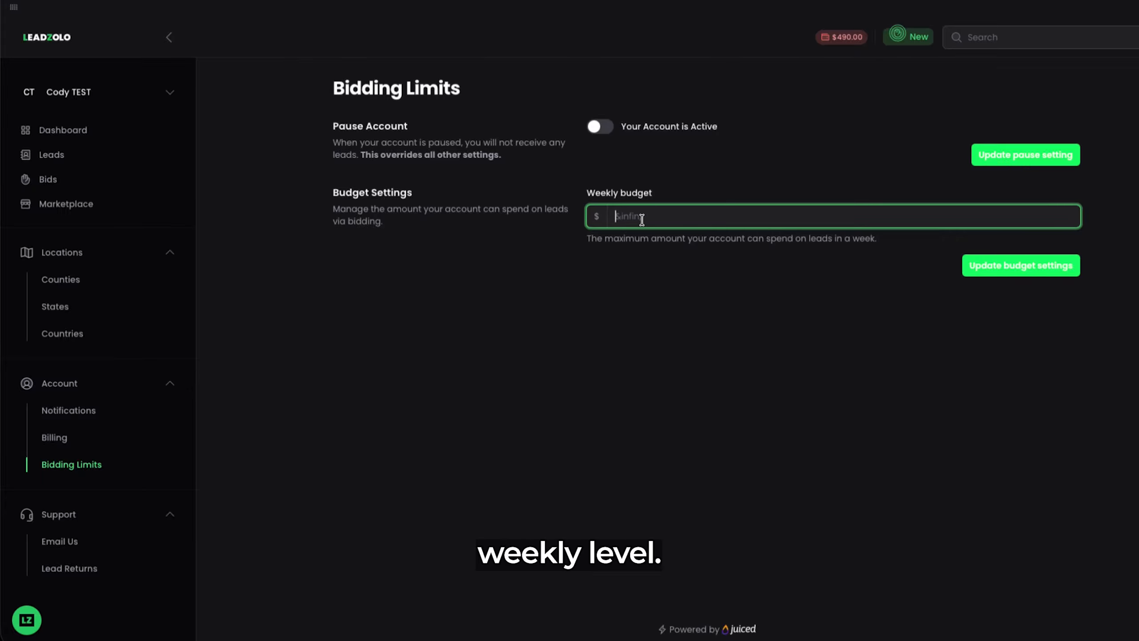
{"action": "type", "text": "1000"}
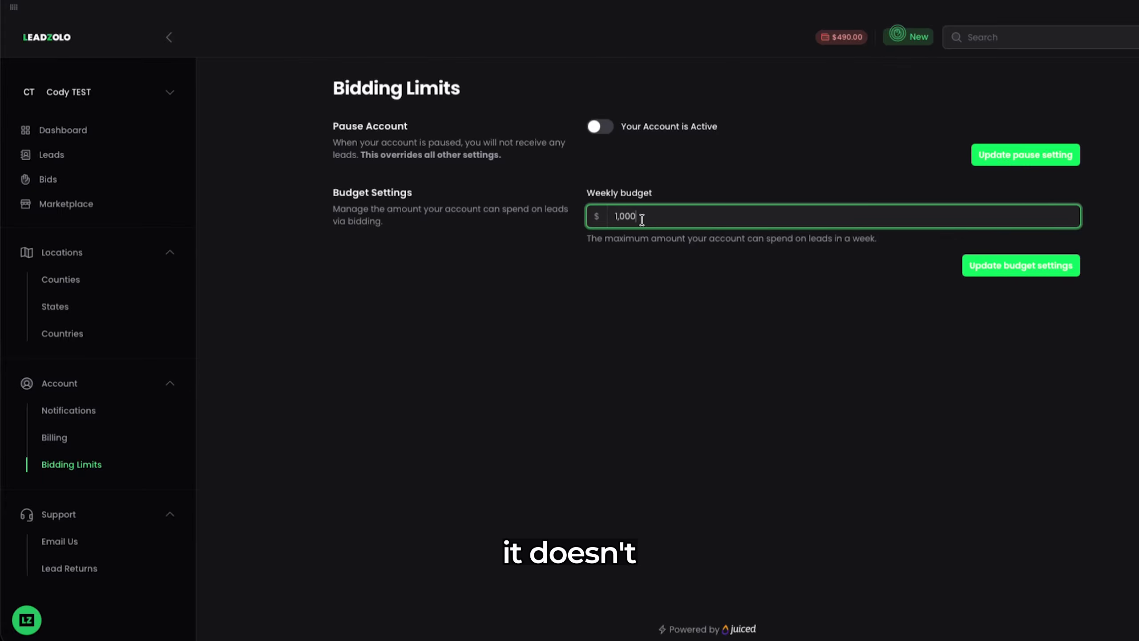